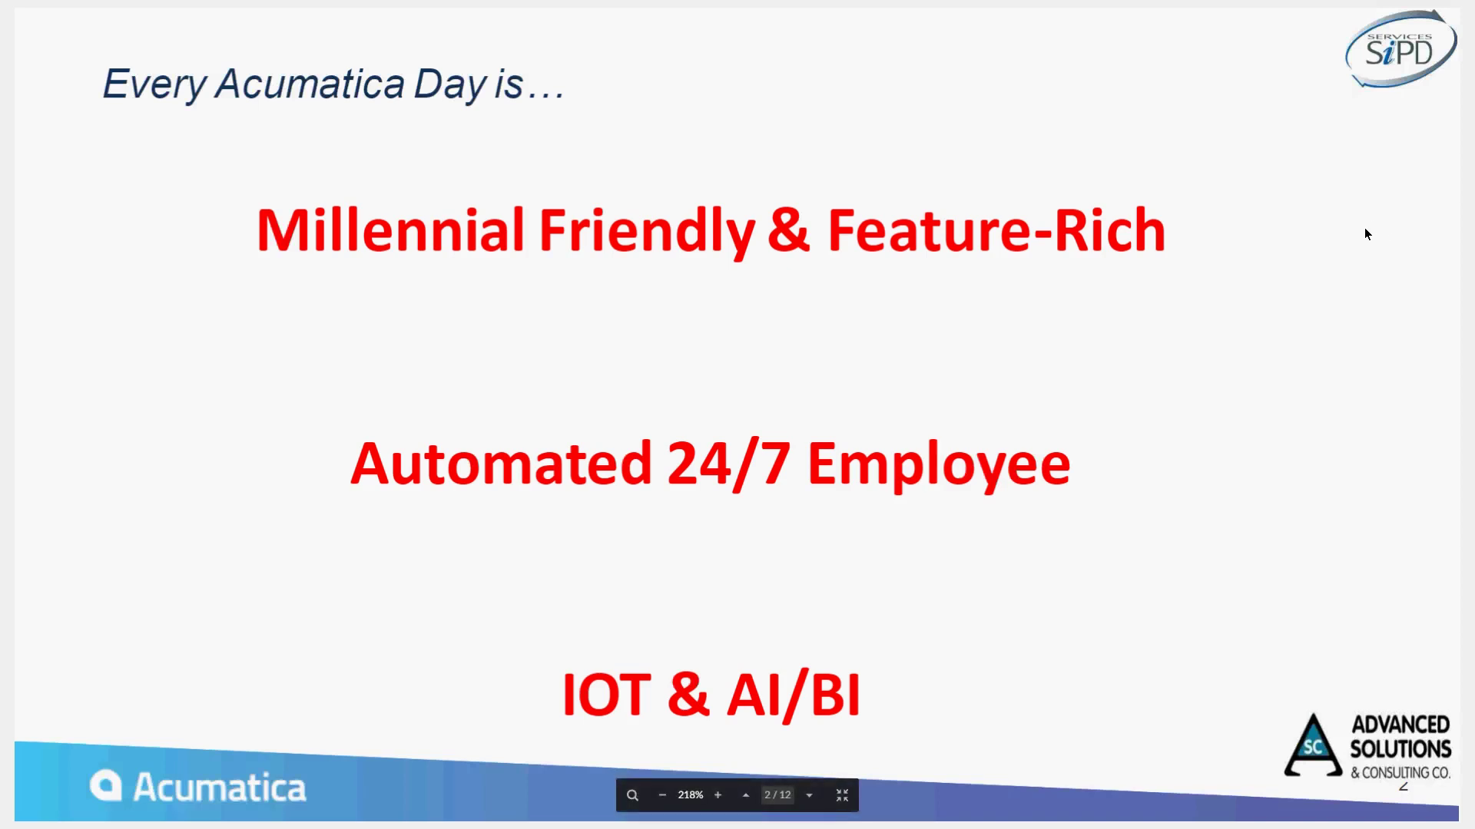
Leave full-screen mode to reveal the Purchasing Manager dashboard tiles and charts.
key("F11")
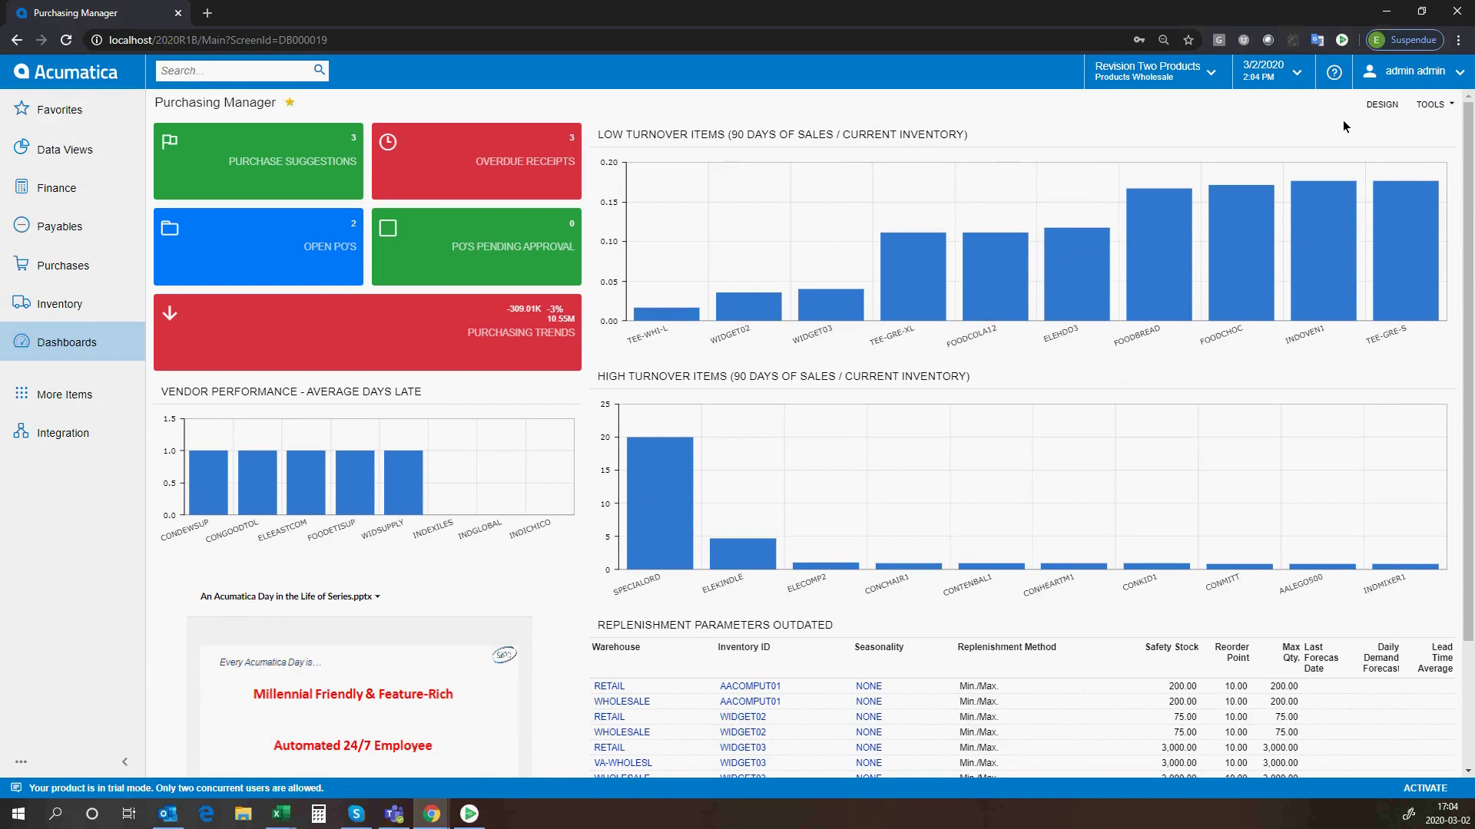
Open Purchase Suggestions in a new tab, advance the dashboard slide deck to slide 3, then view DB Replenishment.
left_click(326, 163)
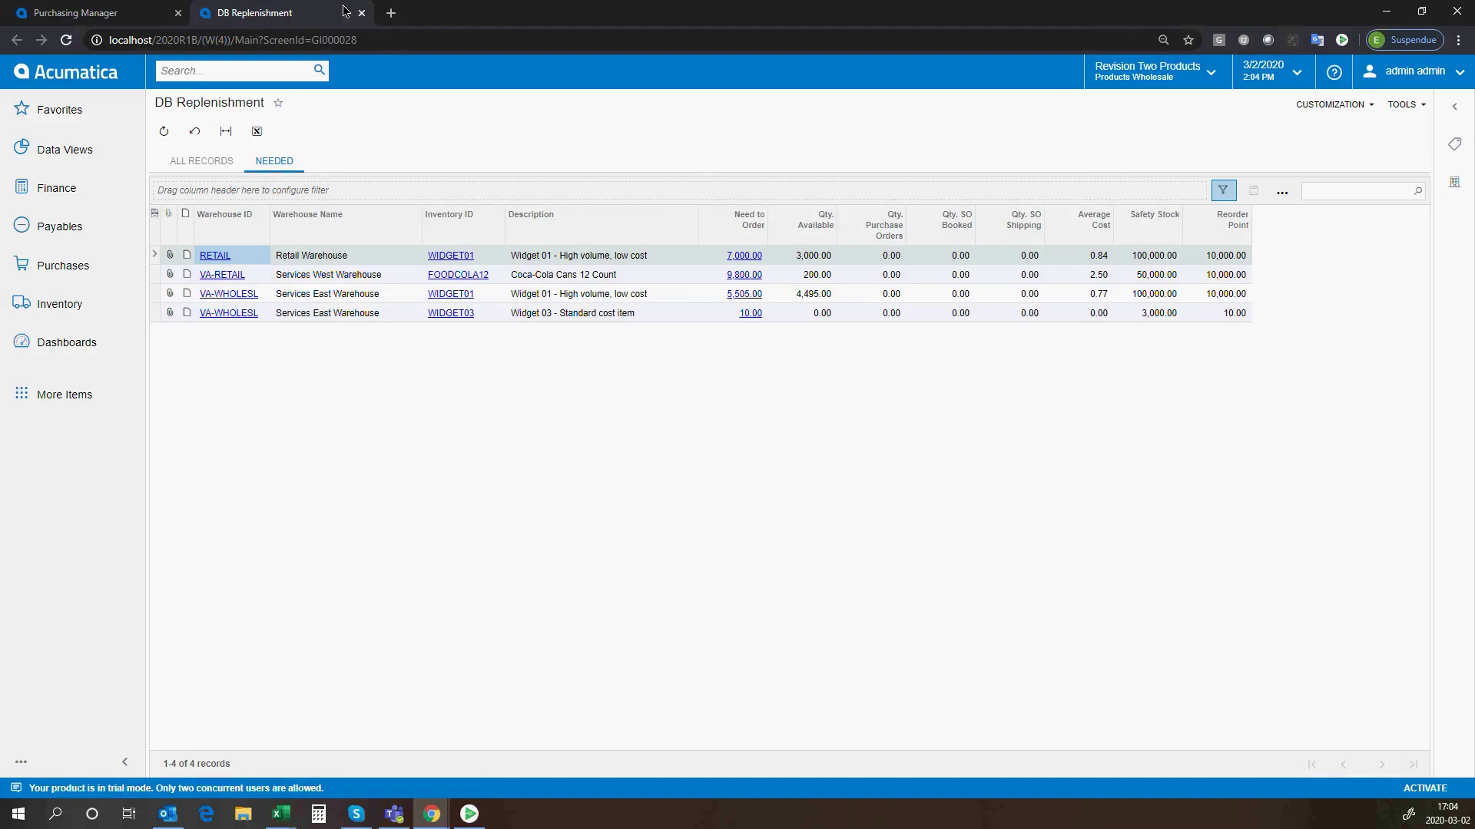
left_click(119, 13)
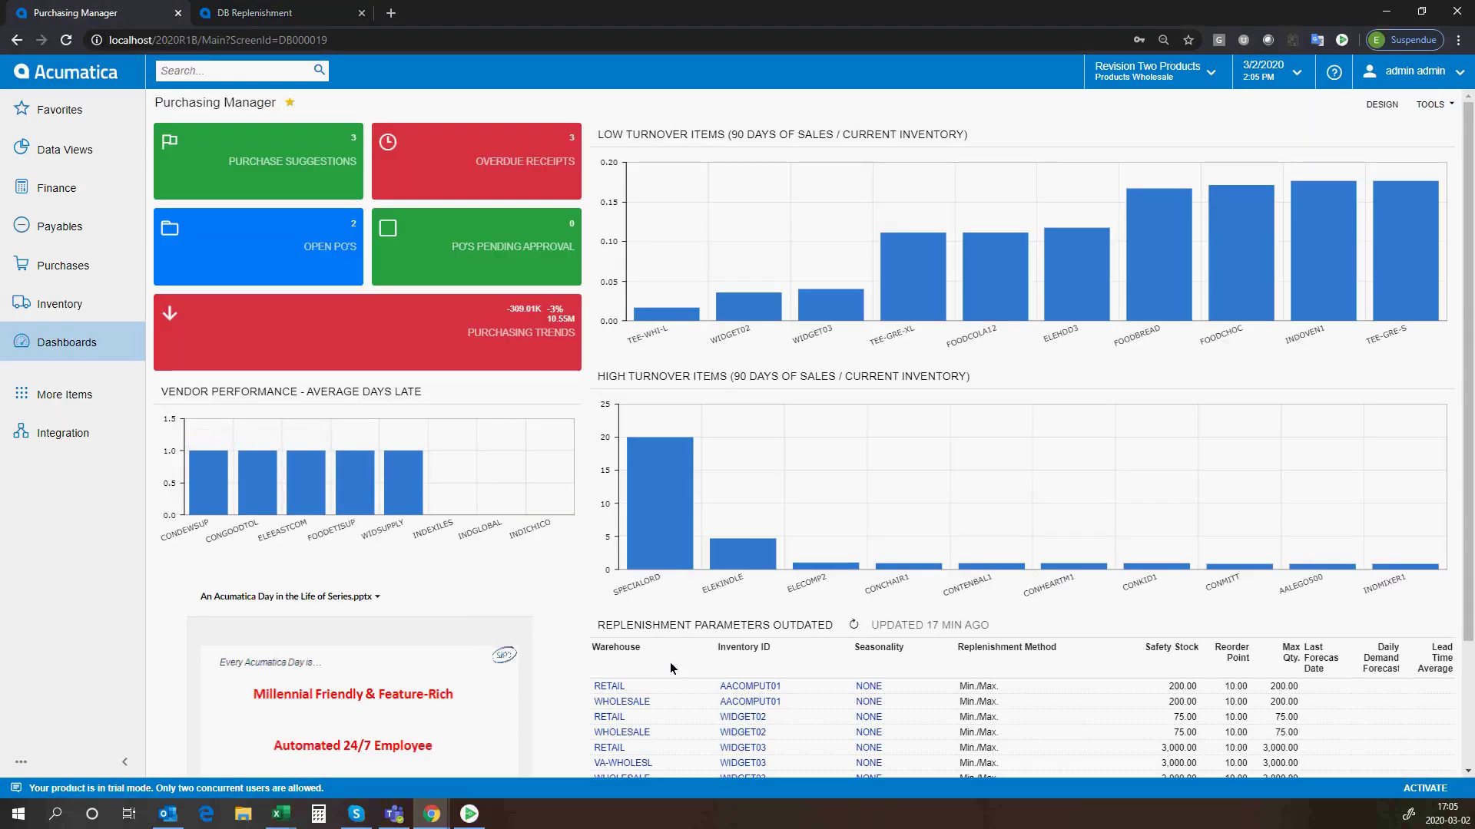
left_click_drag(1468, 501, 1467, 645)
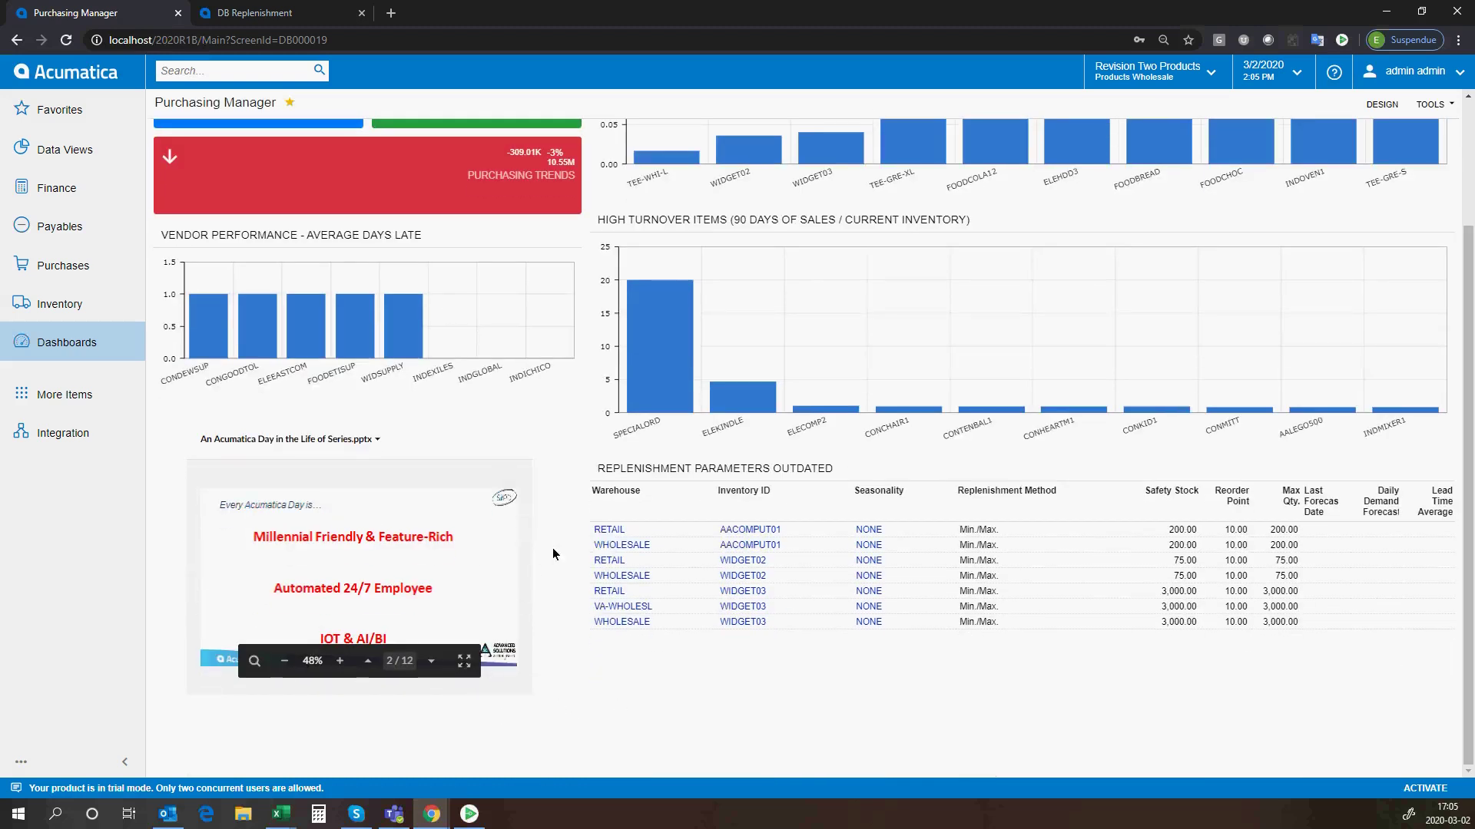
scroll(429, 693, "up", 3)
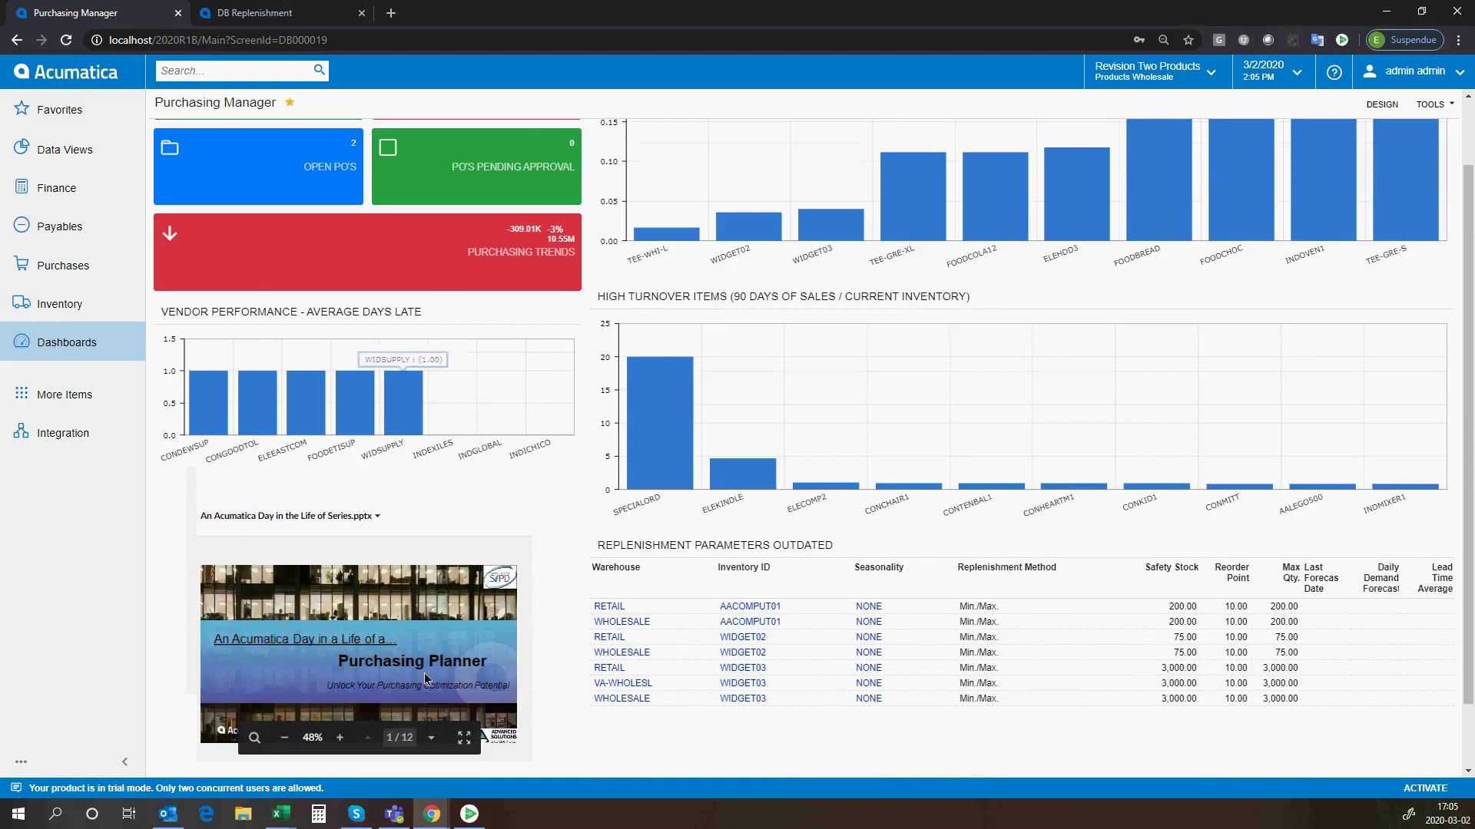
left_click(431, 738)
left_click(430, 737)
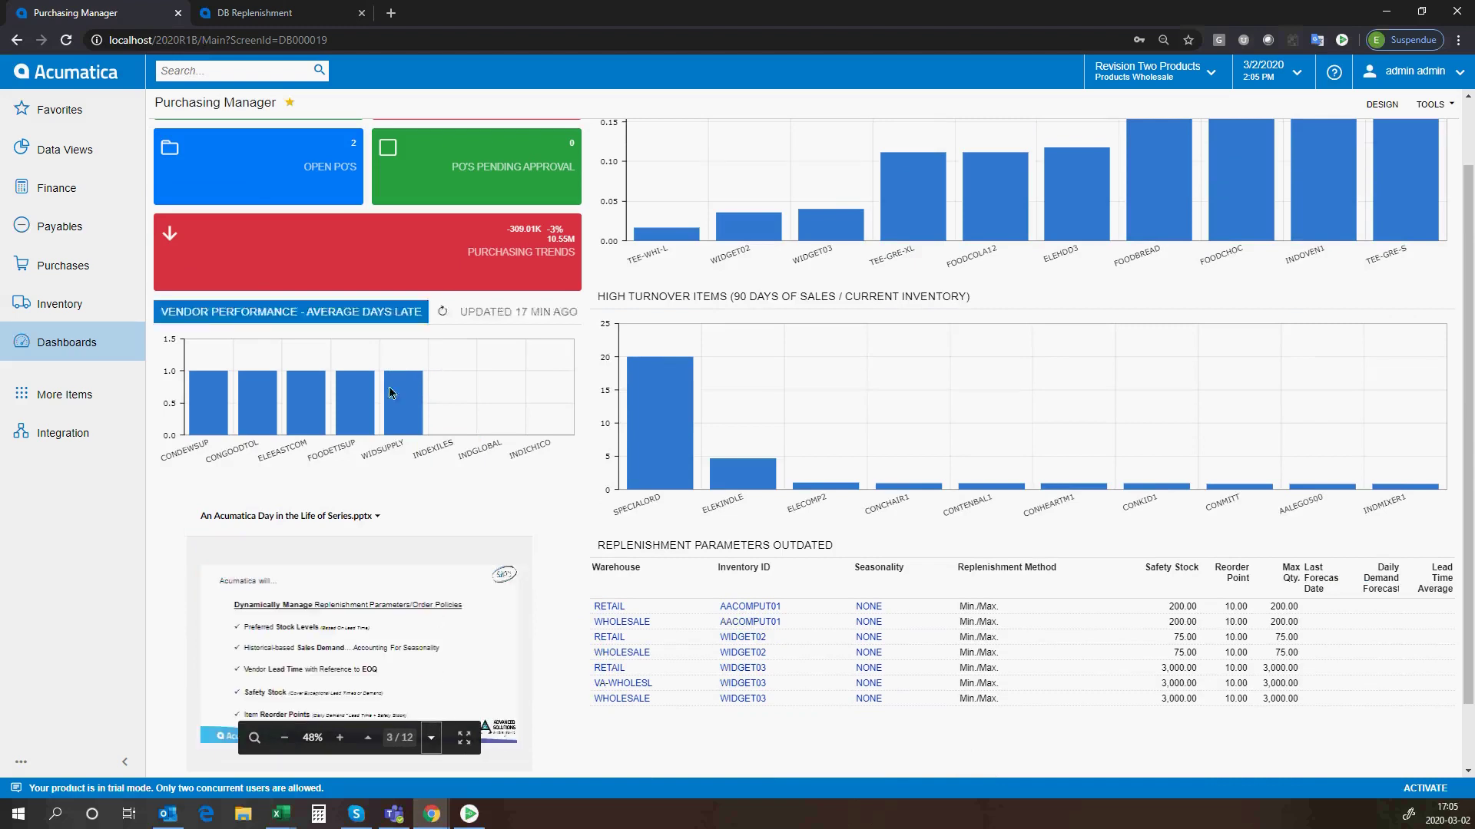
left_click(305, 9)
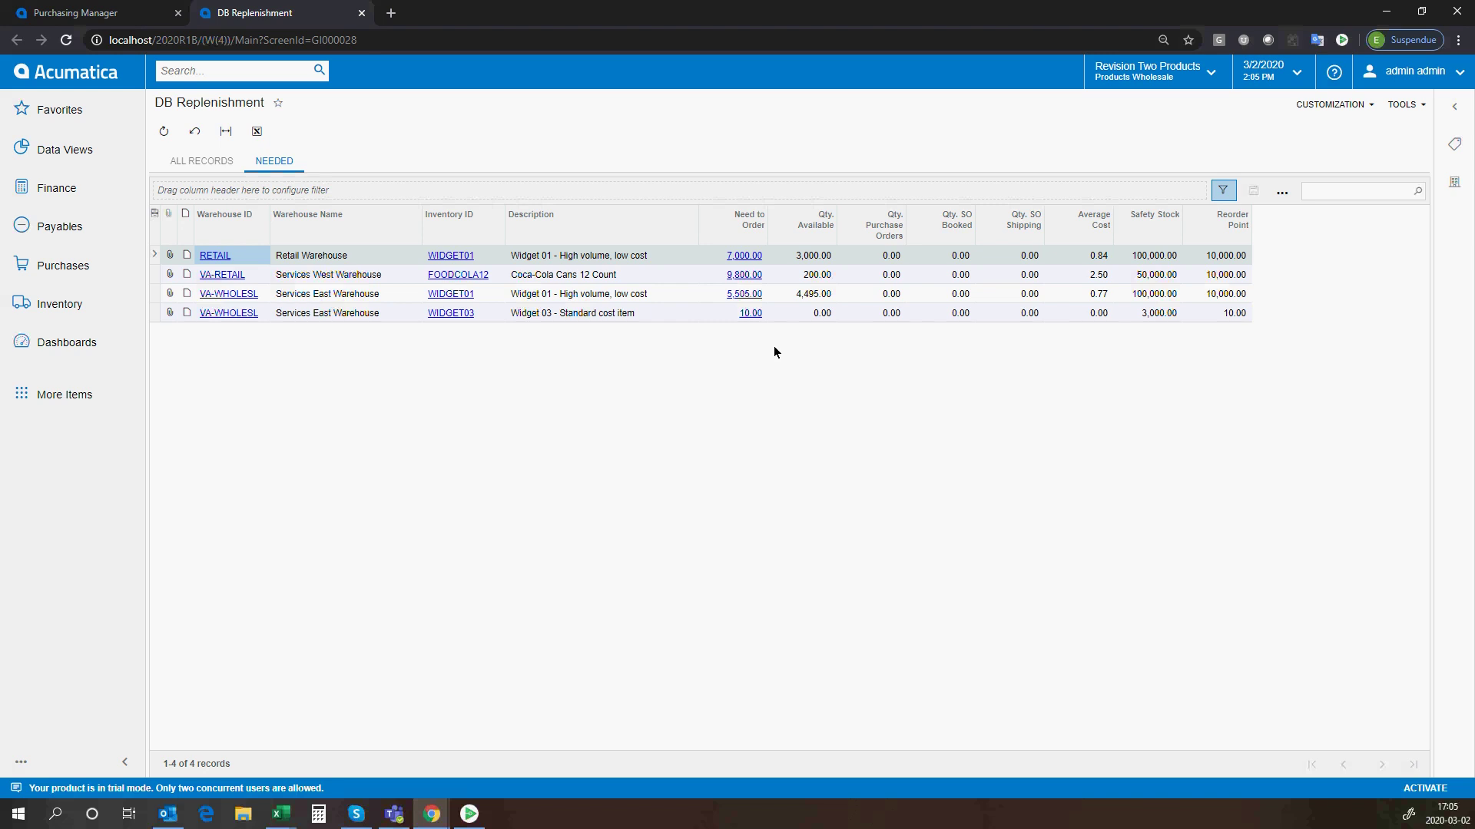
Back on the dashboard, show slide 3 on dynamically managing replenishment parameters full screen.
left_click(141, 7)
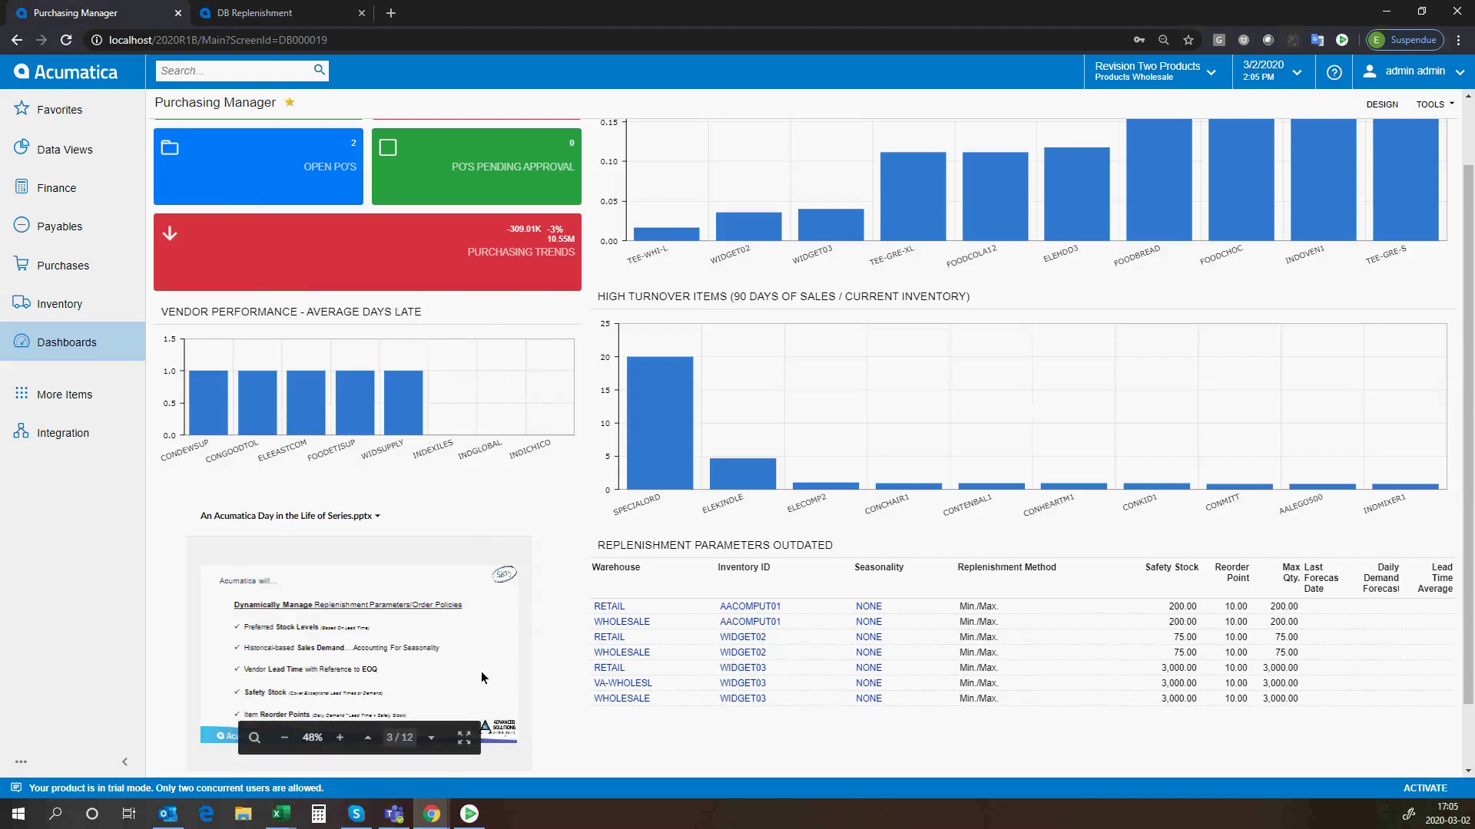
left_click(463, 737)
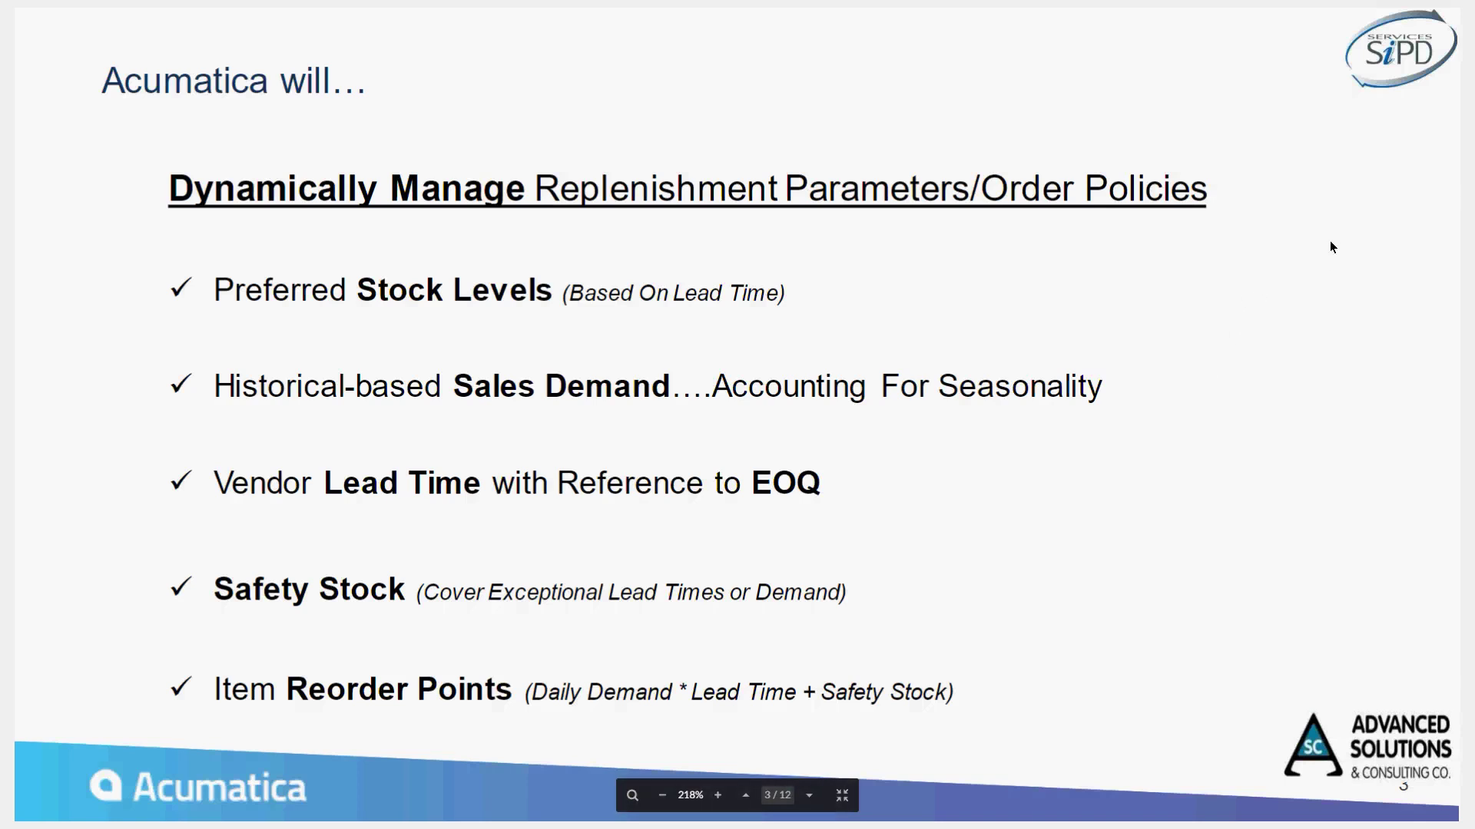
Exit the full-screen slide and scroll the dashboard to the Replenishment Parameters Outdated widget.
key("Escape")
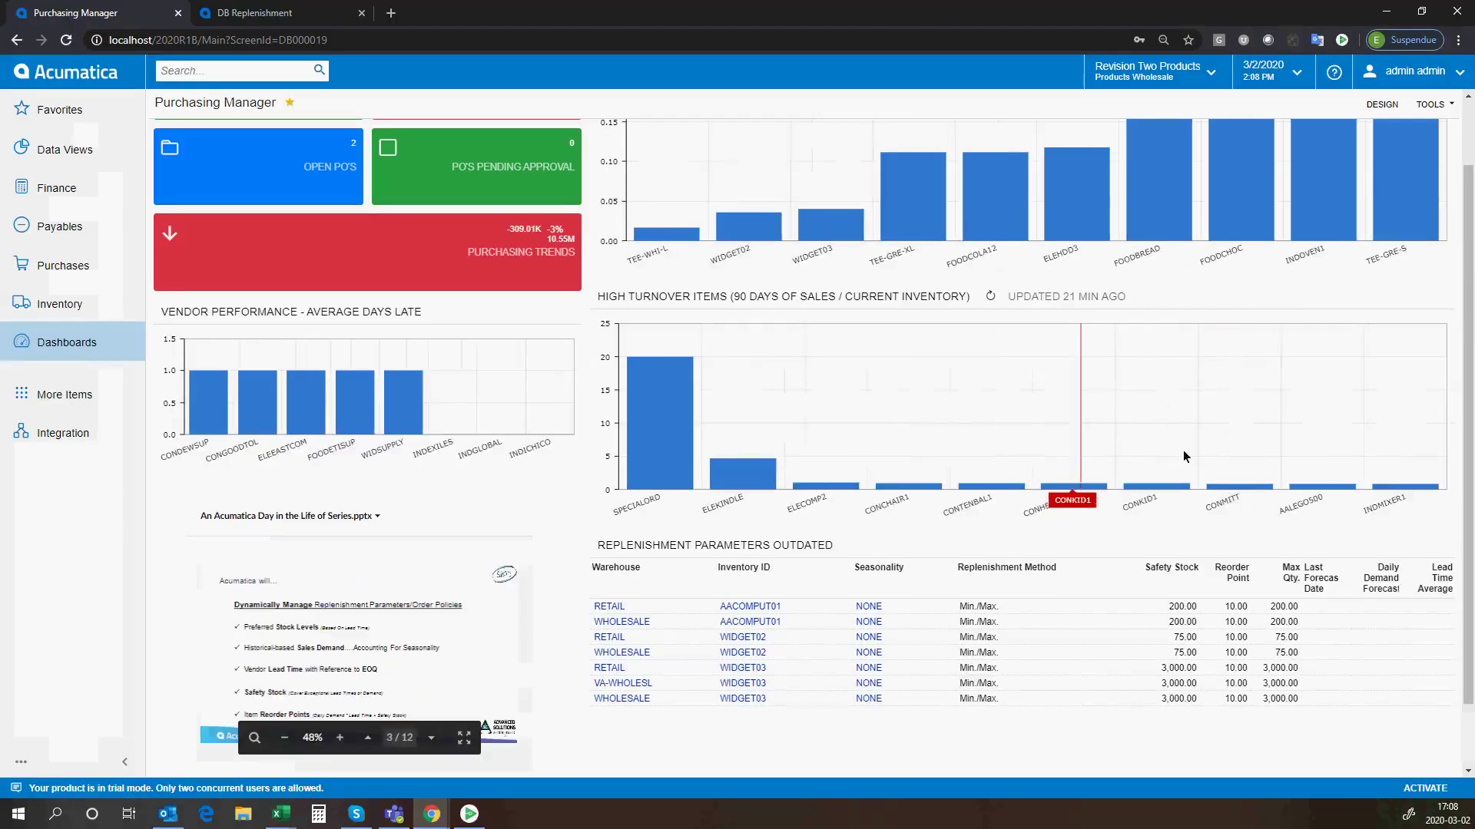
scroll(1198, 450, "up", 1)
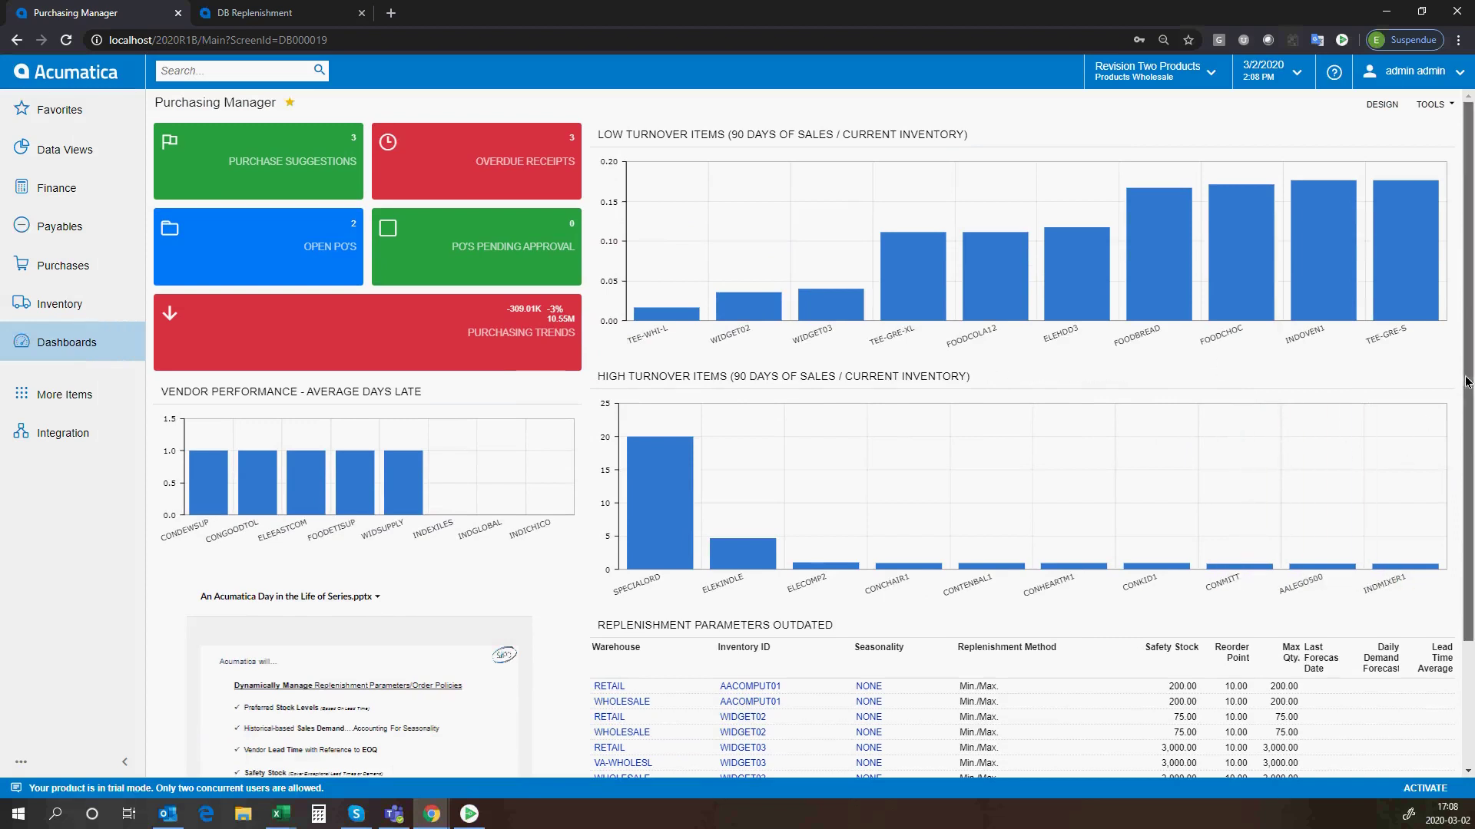
scroll(1469, 461, "down", 1)
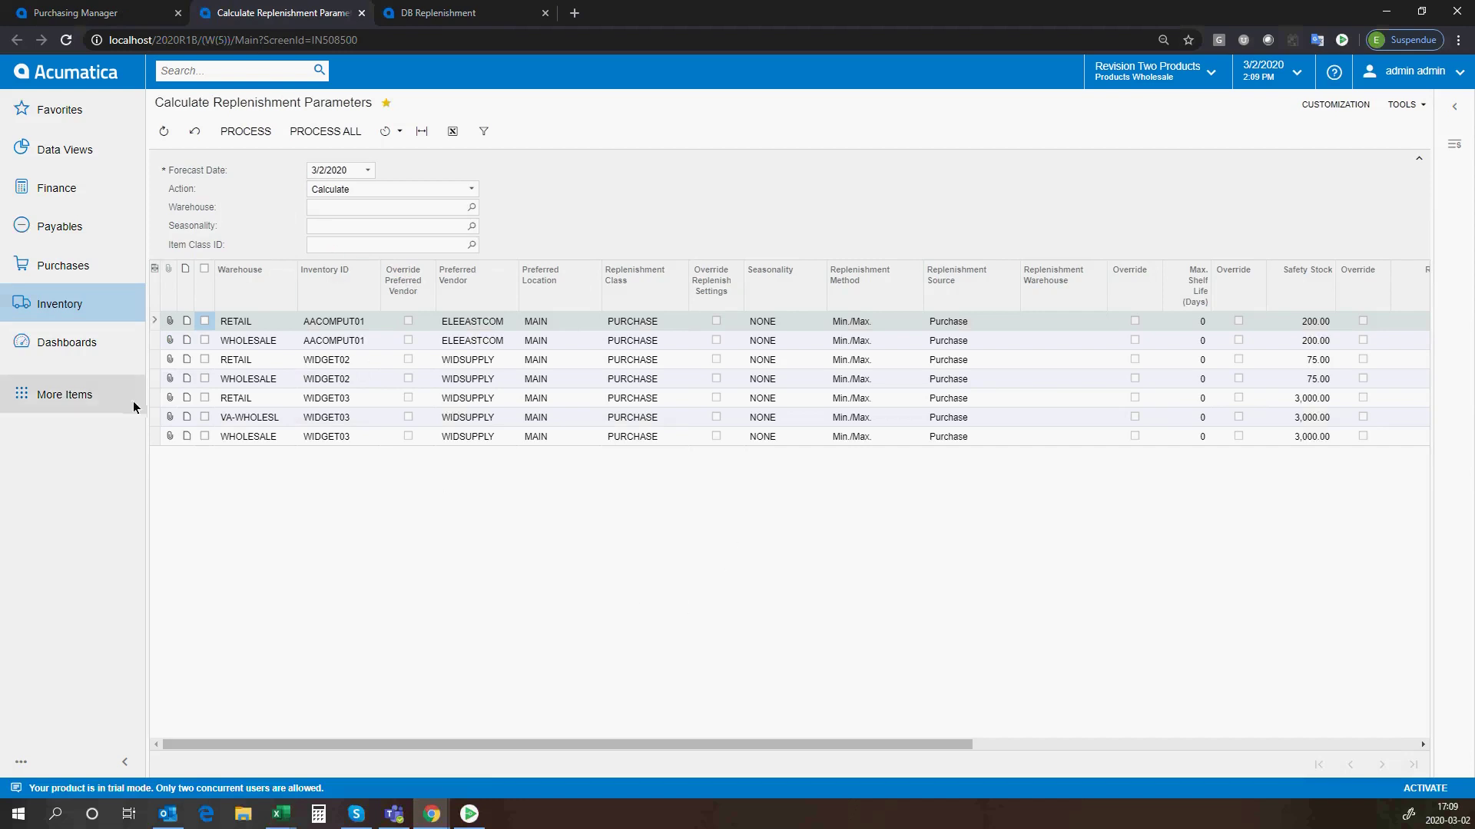
Select only the WHOLESALE AACOMPUT01 row for processing.
left_click(205, 323)
left_click(205, 338)
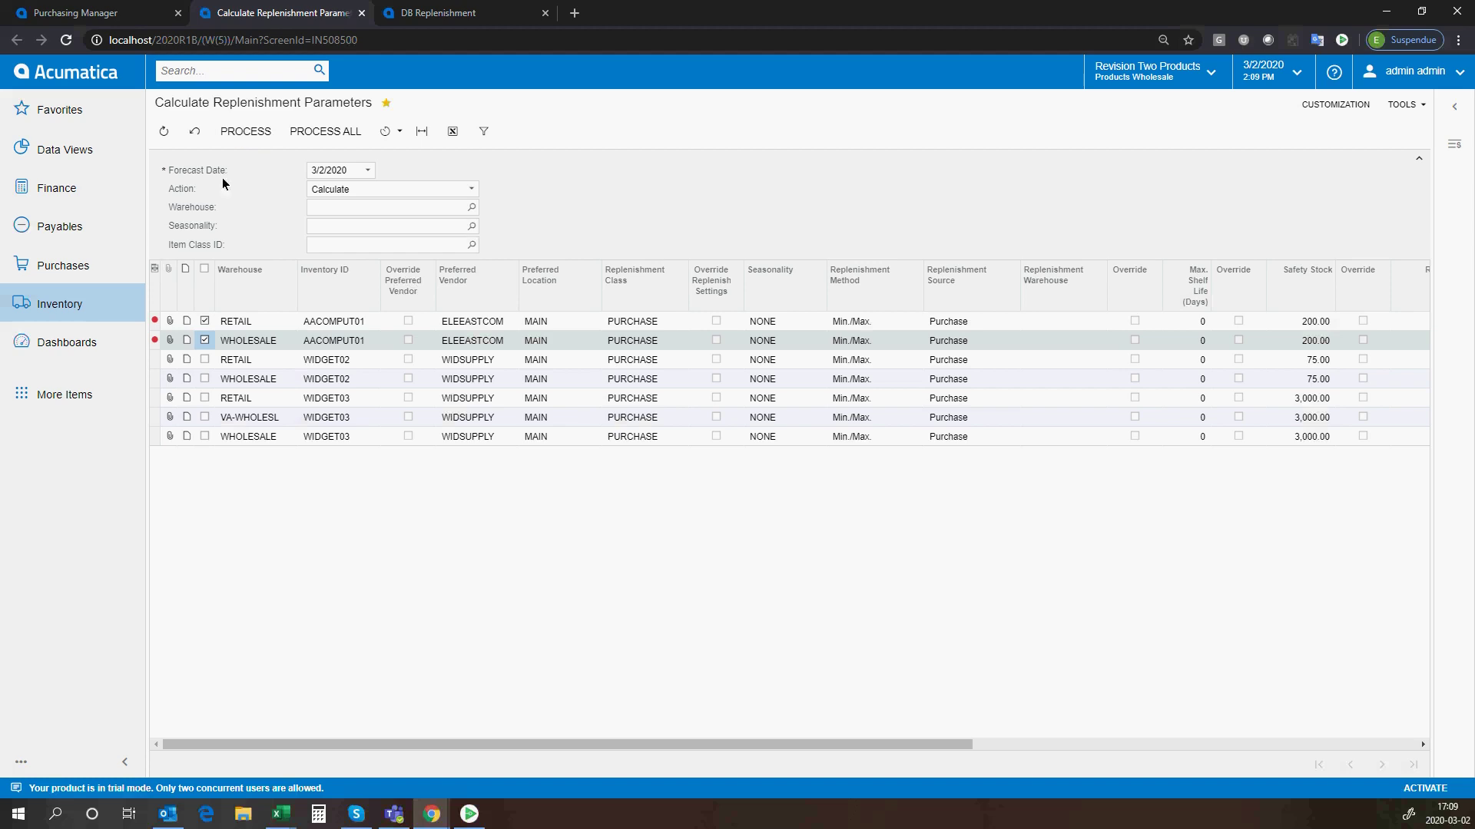
left_click(205, 319)
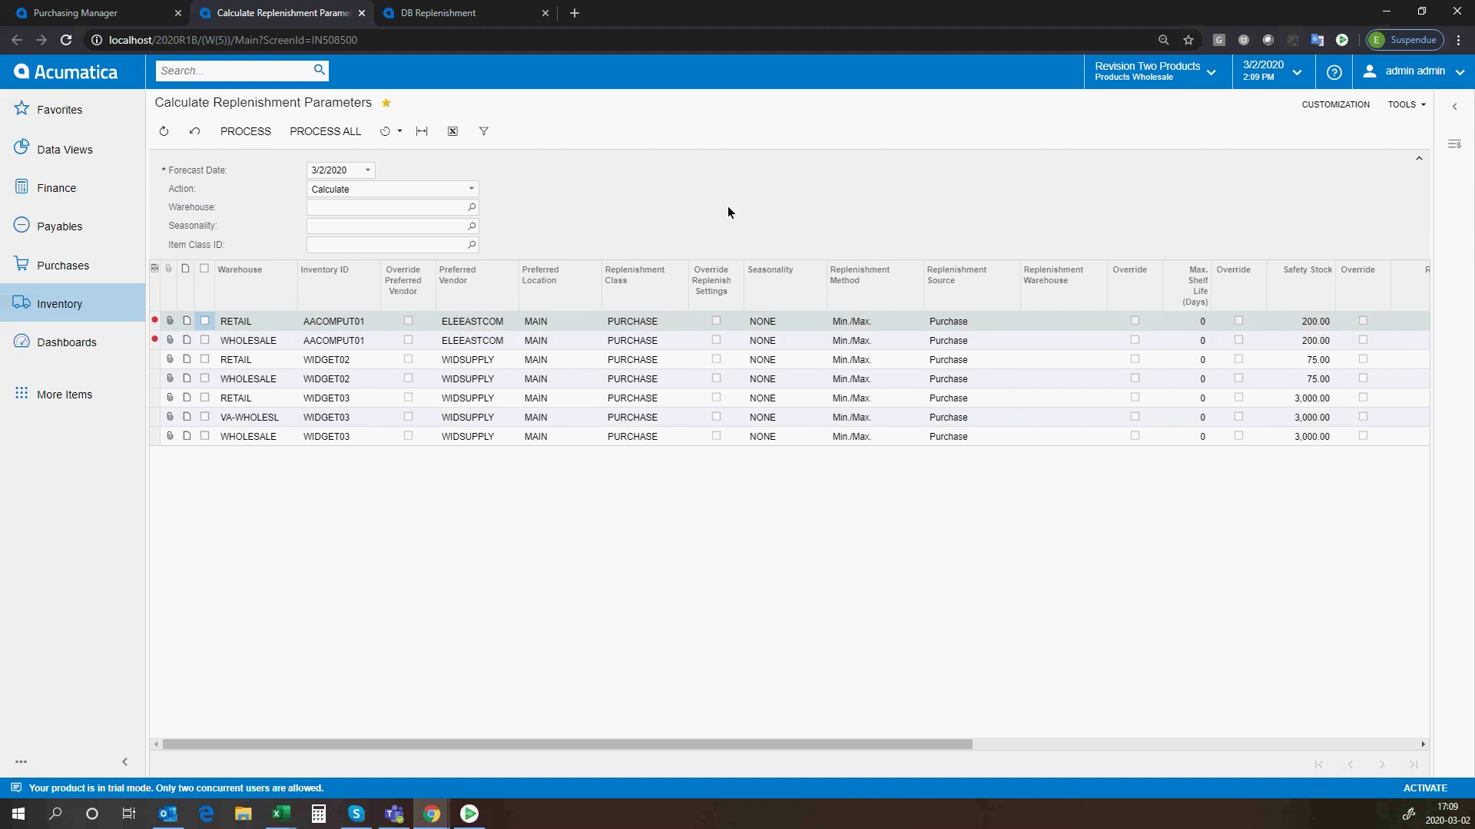
Add an automation schedule running weekly on Monday through Friday, with Sunday excluded.
left_click(401, 135)
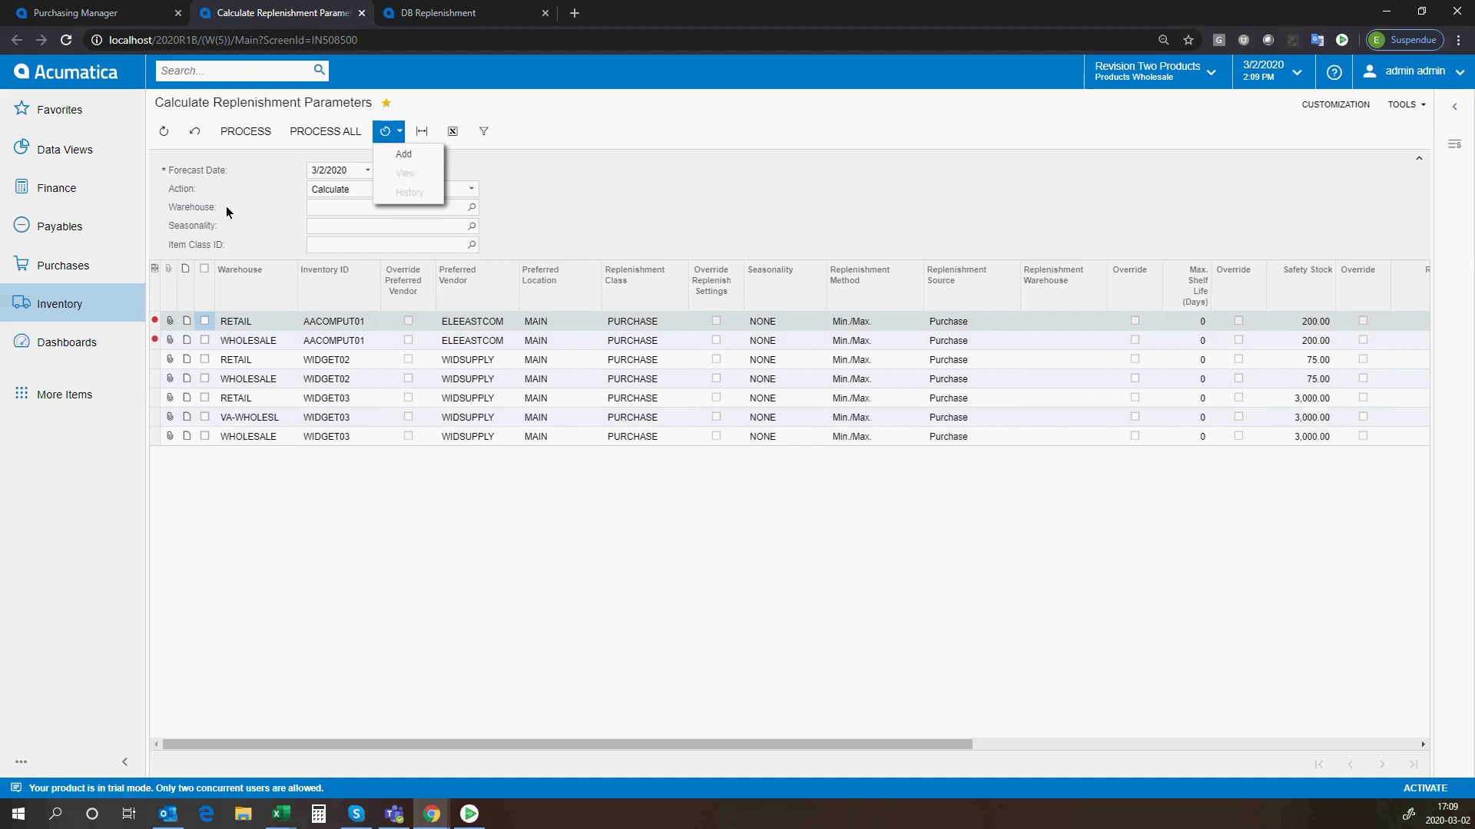
left_click(401, 135)
left_click(413, 154)
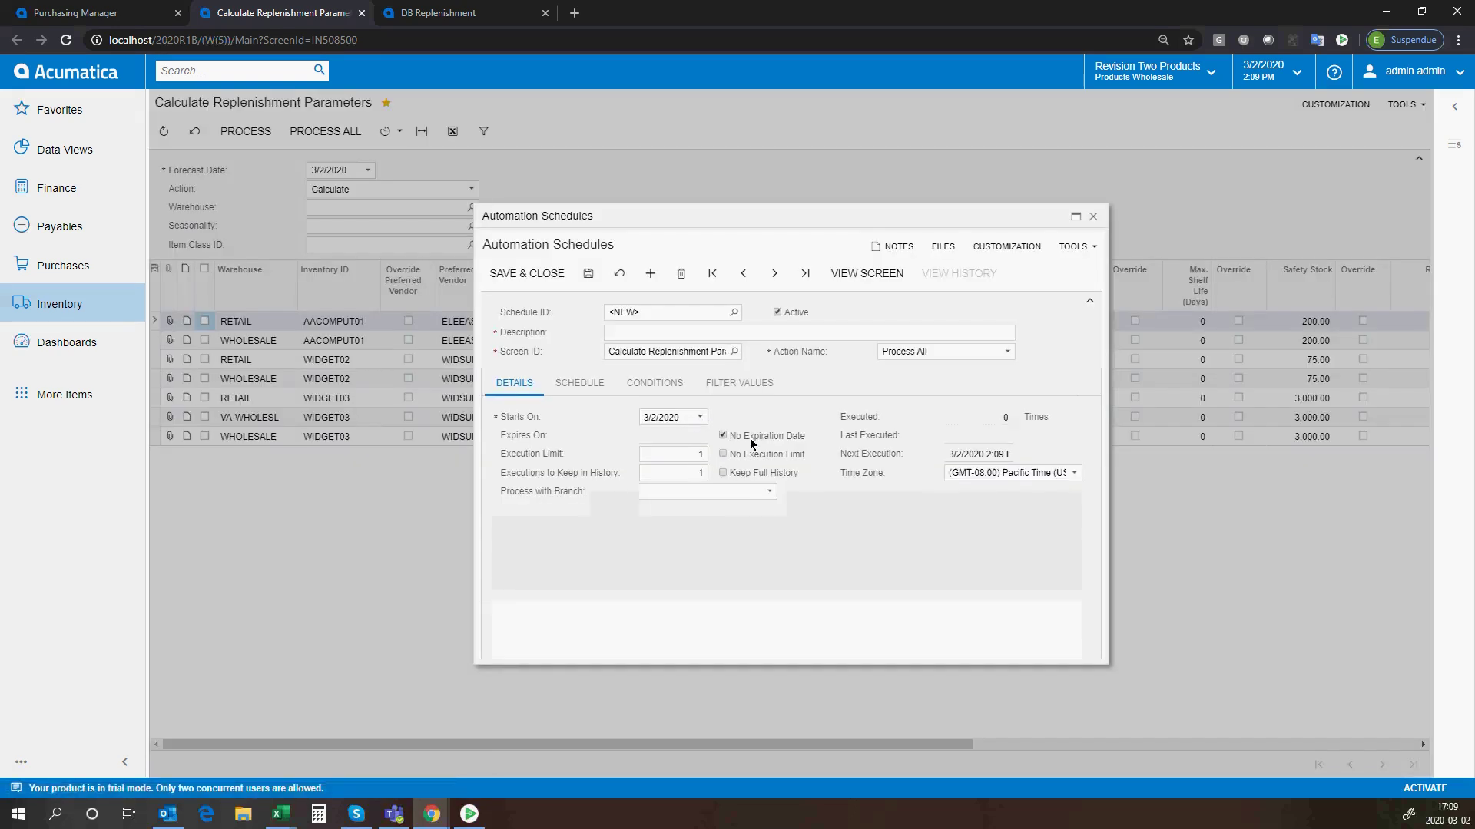
left_click(586, 390)
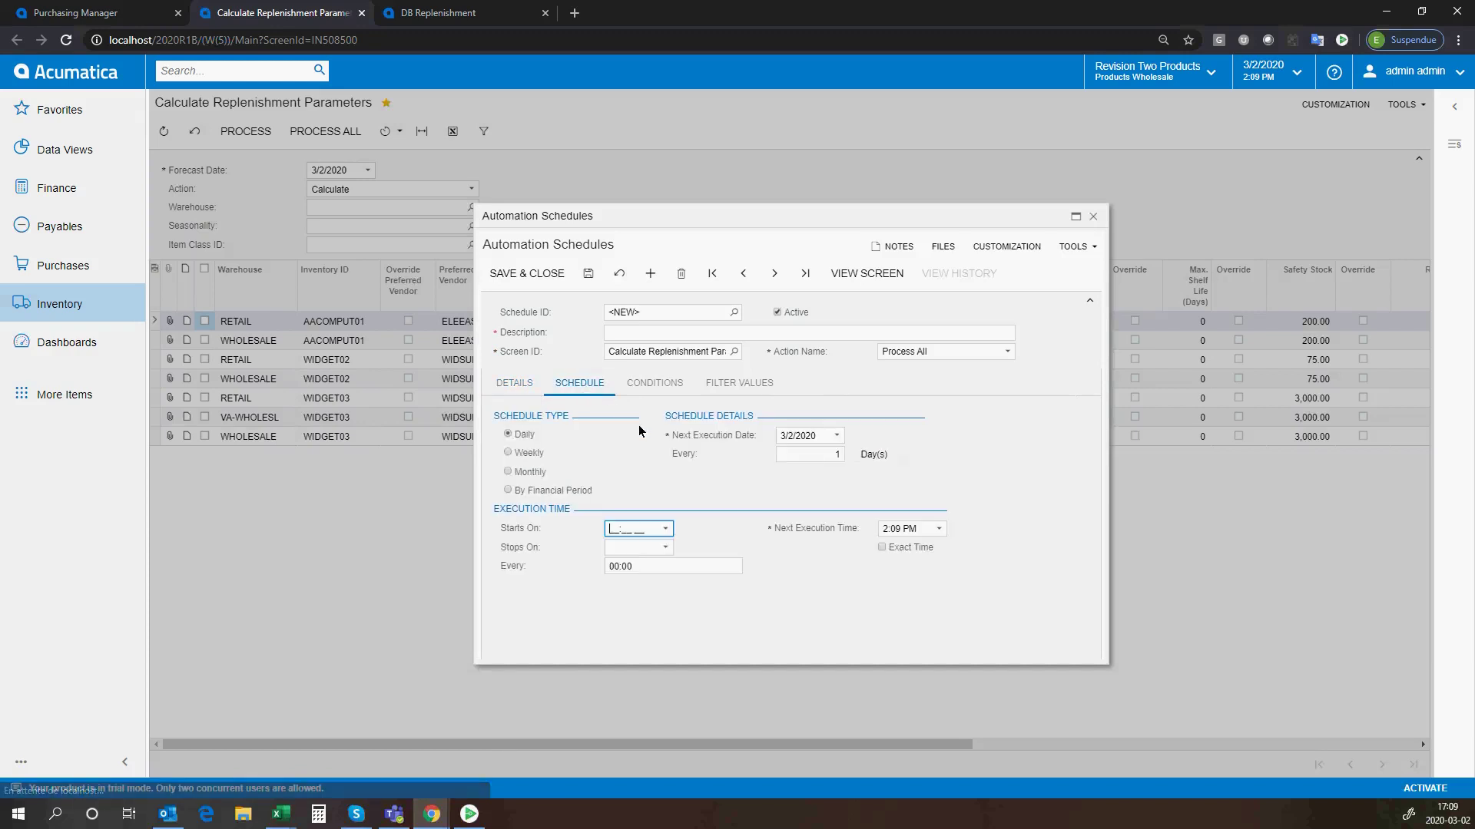
left_click(508, 453)
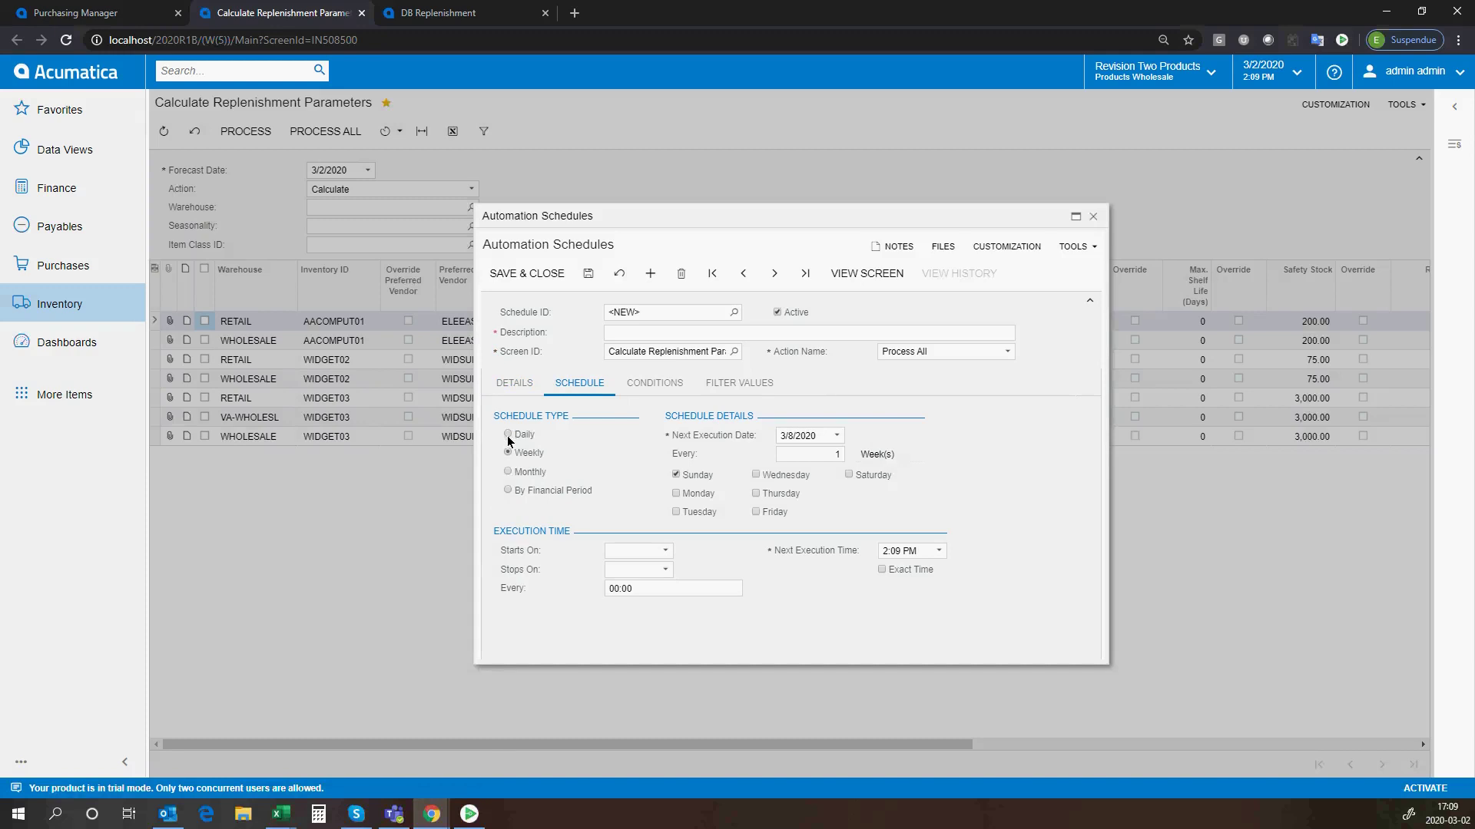
left_click(676, 493)
left_click(676, 475)
left_click(676, 512)
left_click(756, 493)
left_click(756, 475)
left_click(756, 512)
Close the schedule window and scroll across the grid to review all replenishment parameter columns.
left_click(1093, 217)
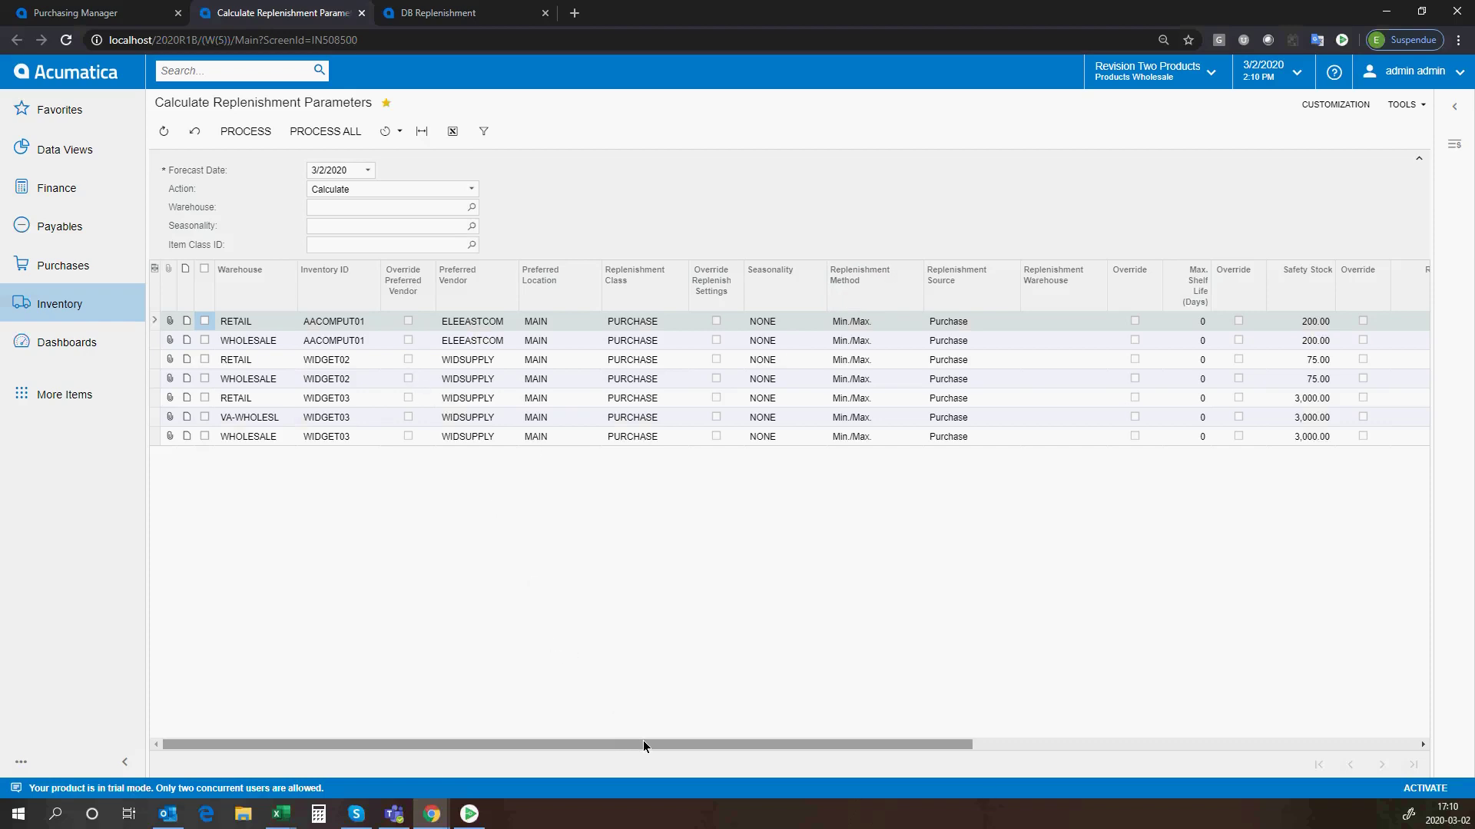
left_click_drag(643, 744, 1040, 765)
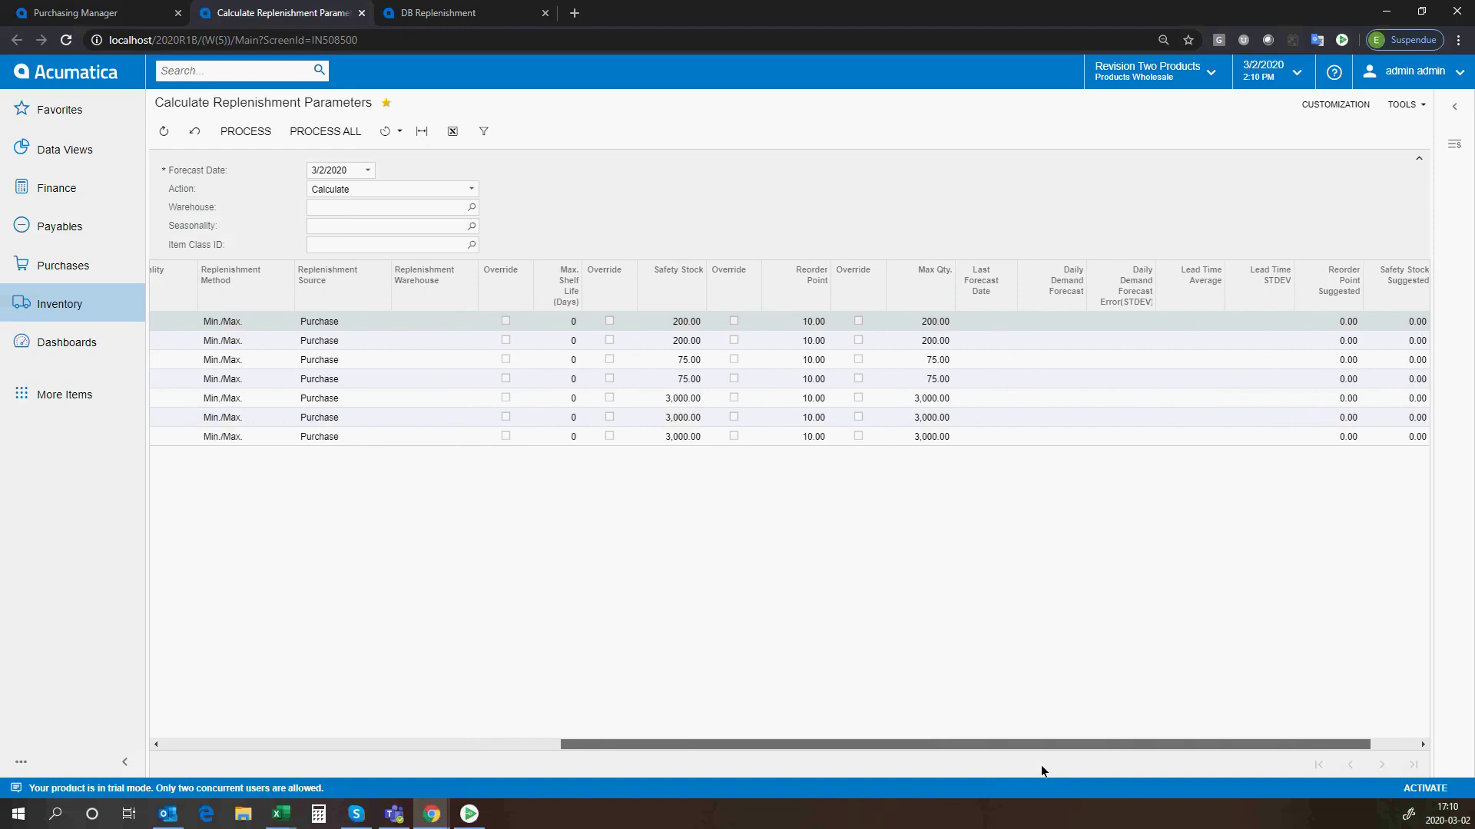
left_click_drag(1040, 765, 554, 623)
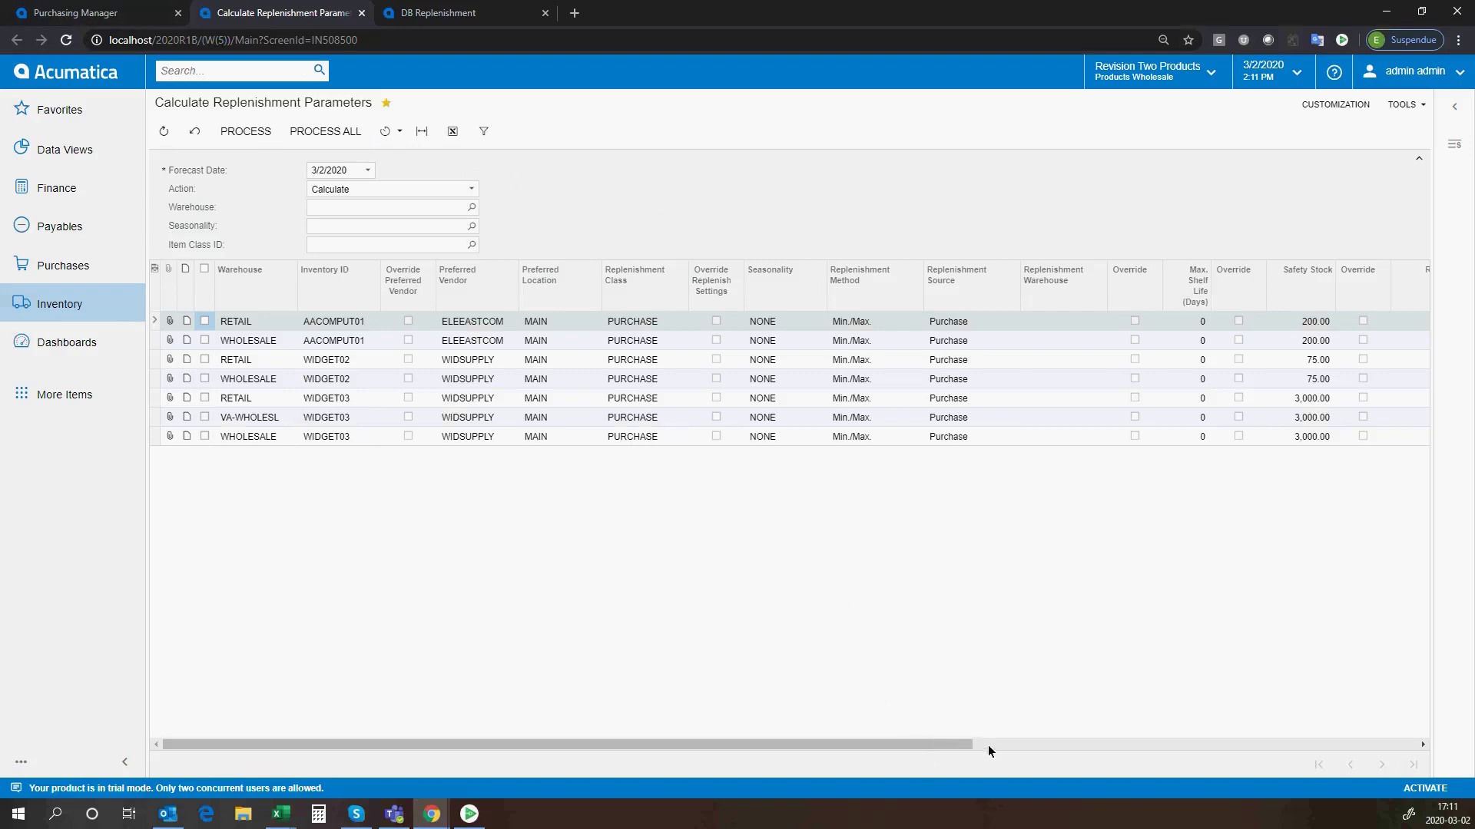
left_click_drag(960, 743, 1406, 745)
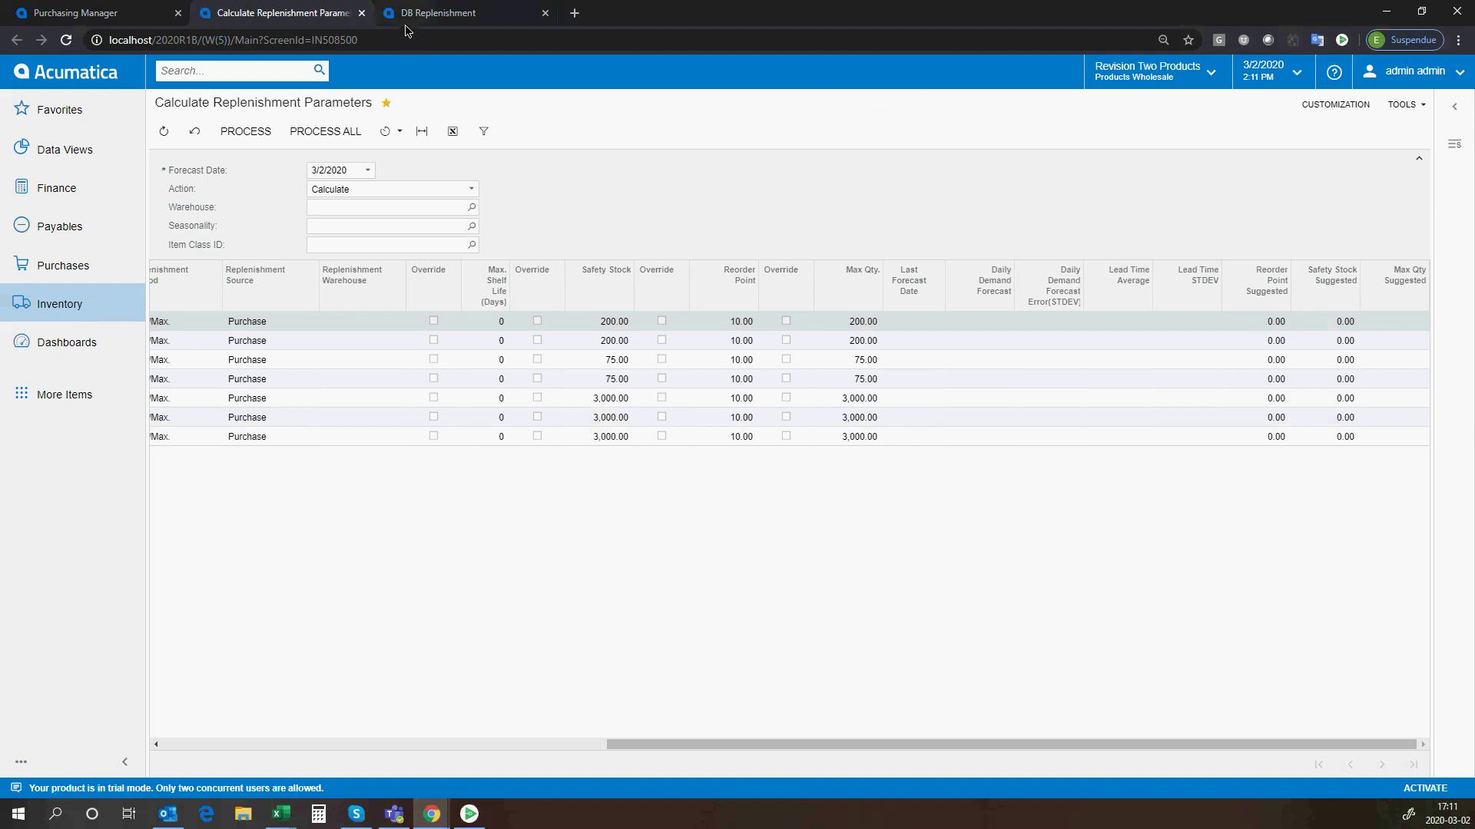
Close the Calculate Replenishment Parameters tab and reopen Purchase Suggestions from the dashboard tile.
left_click(362, 13)
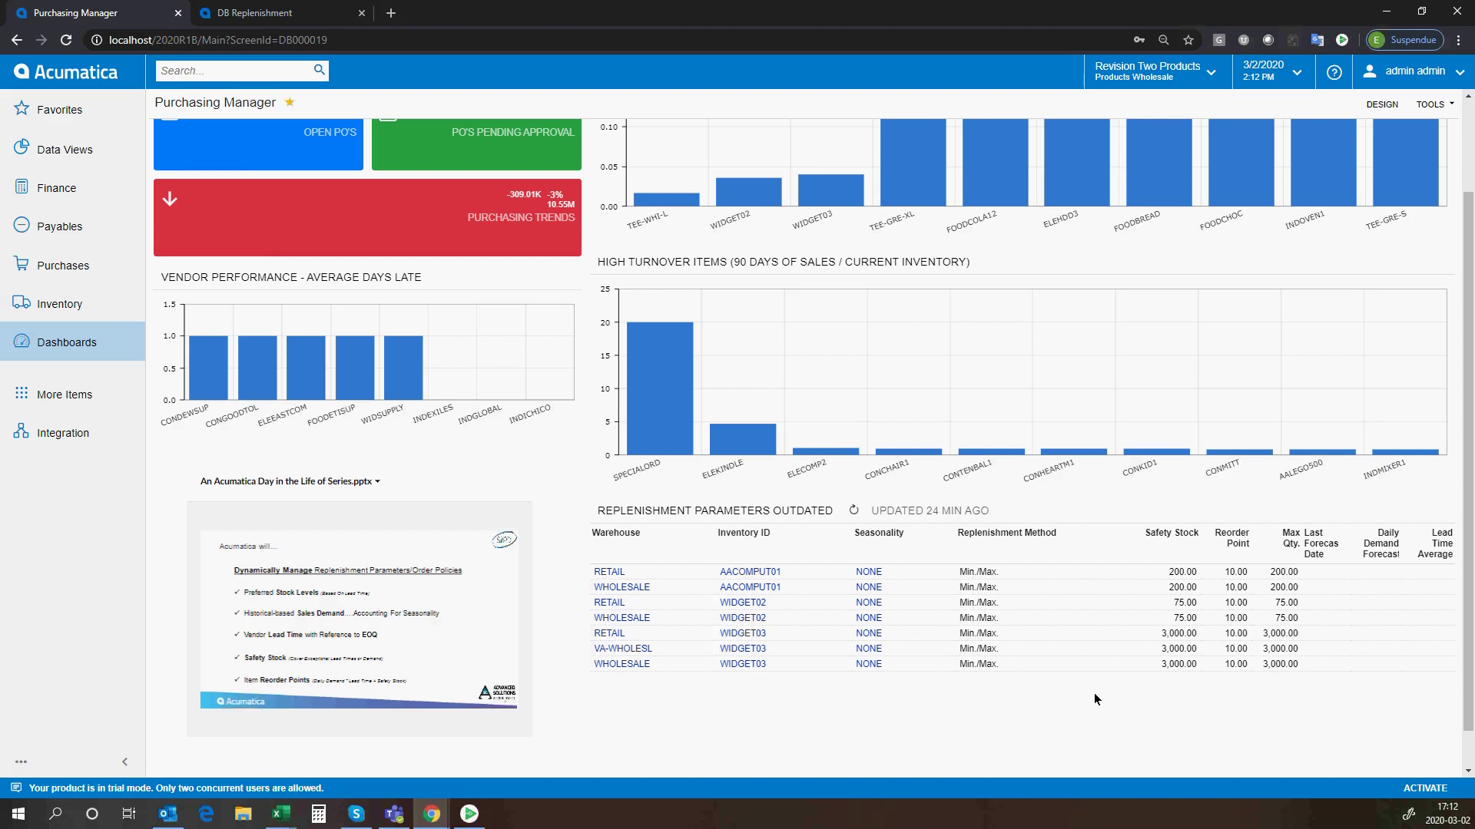
scroll(1099, 699, "up", 3)
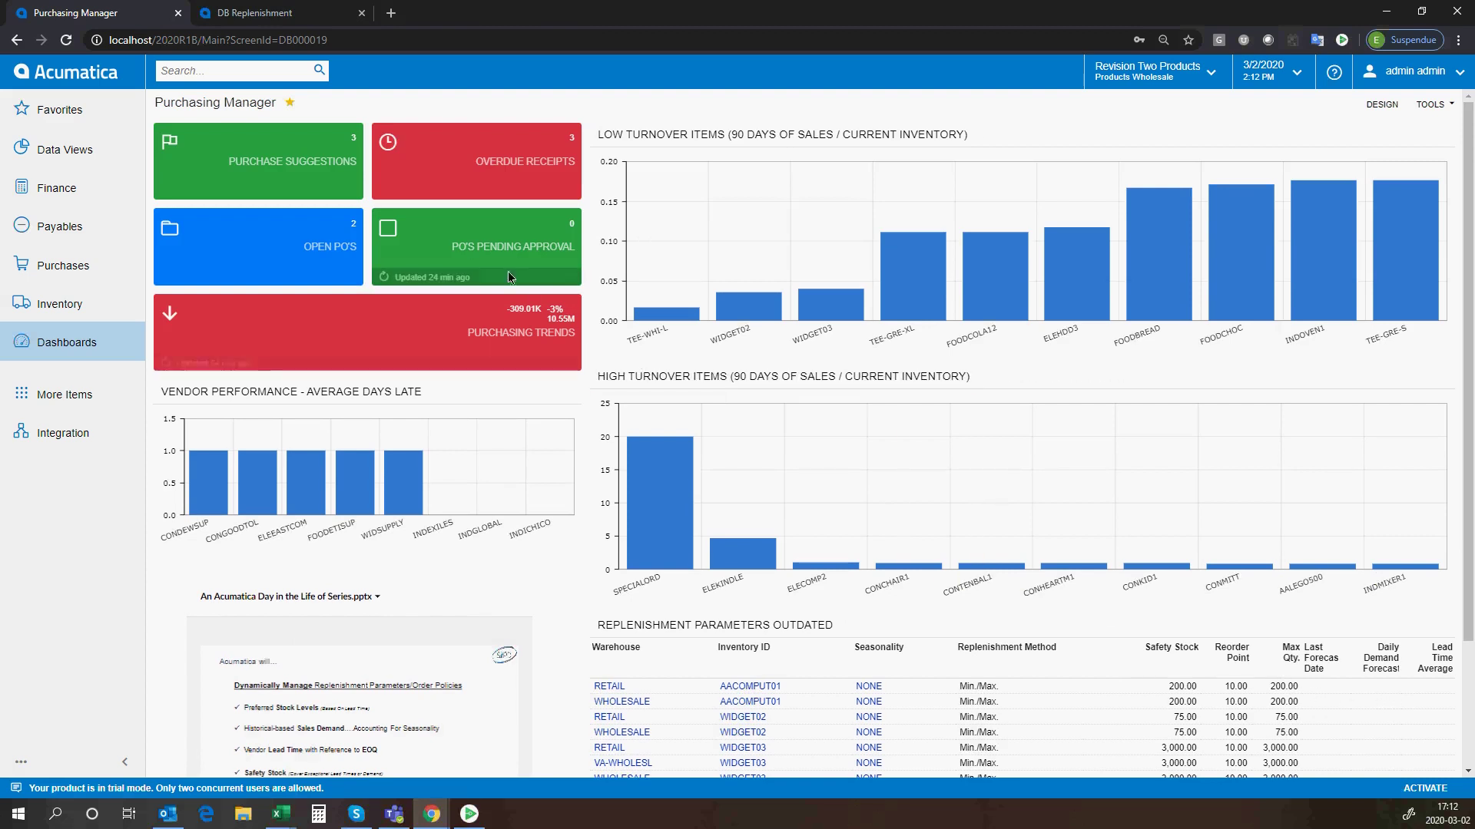
left_click(332, 156)
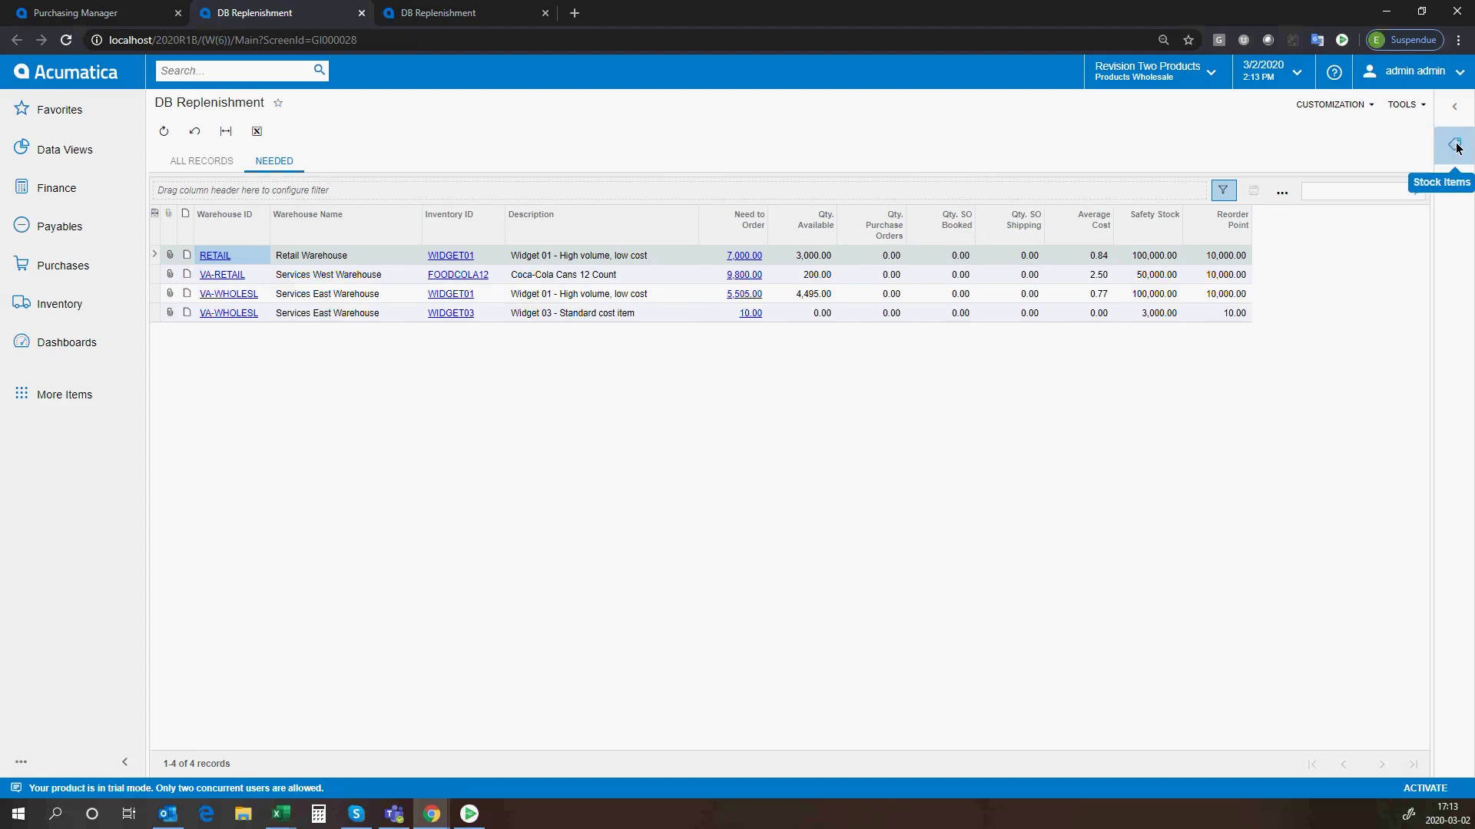
Show WIDGET01's stock item in the side panel with its Replenishment Info section (Min./Max., Purchase).
left_click(1456, 146)
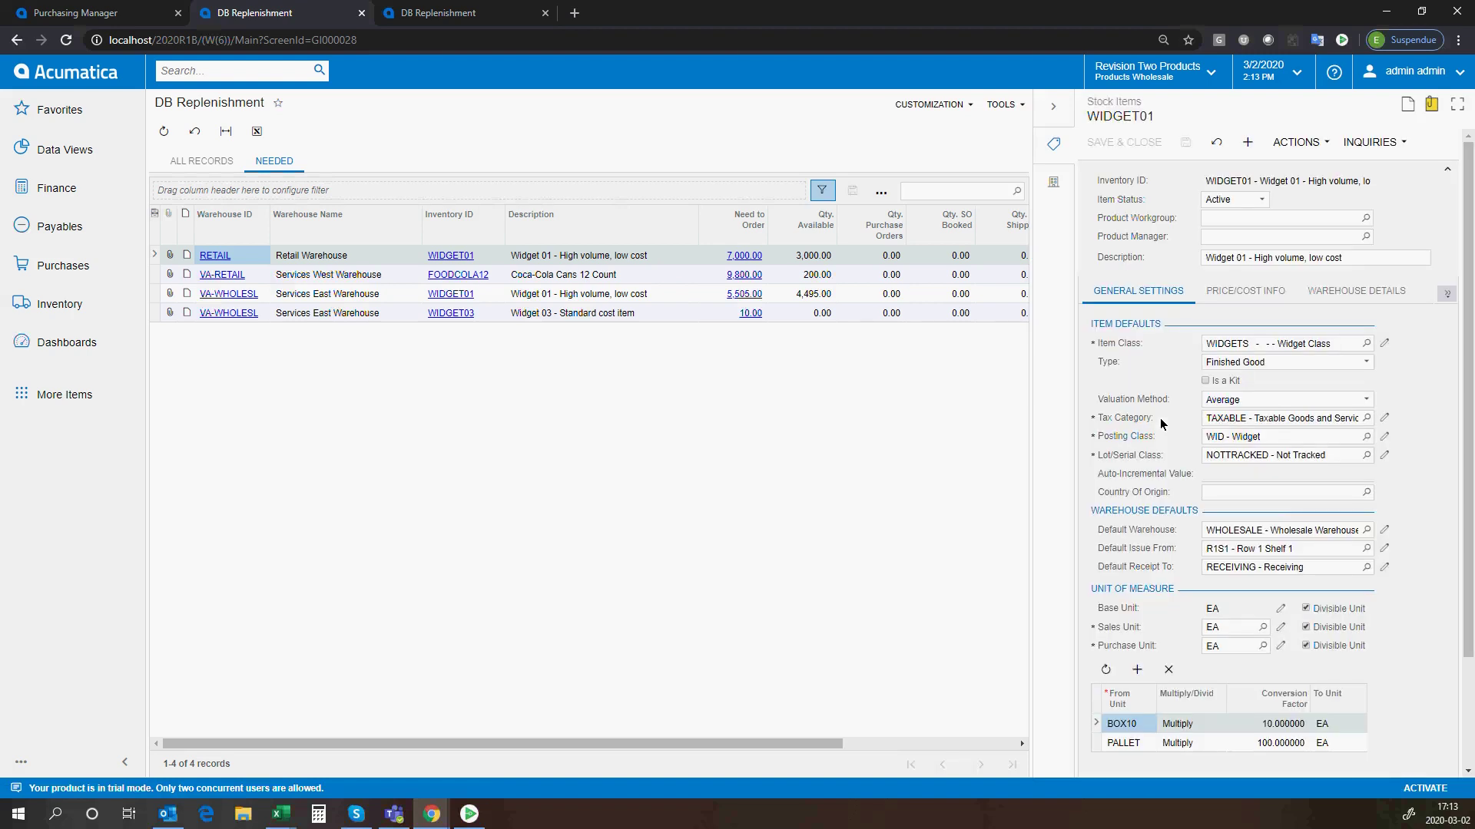
mouse_move(1468, 351)
left_mouse_down()
mouse_move(1468, 526)
mouse_move(1467, 351)
left_mouse_up()
left_click(1448, 293)
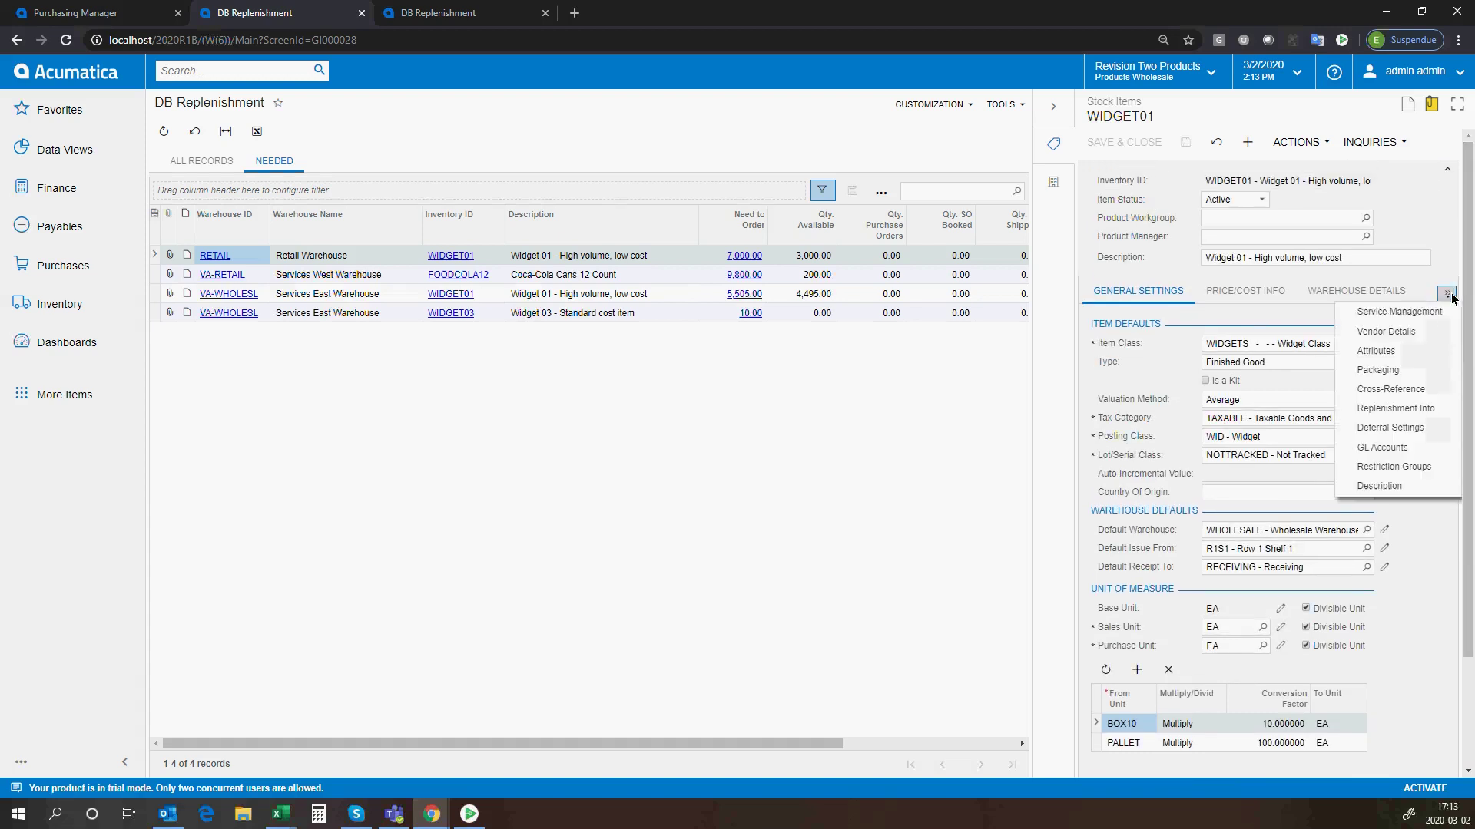
left_click(1433, 409)
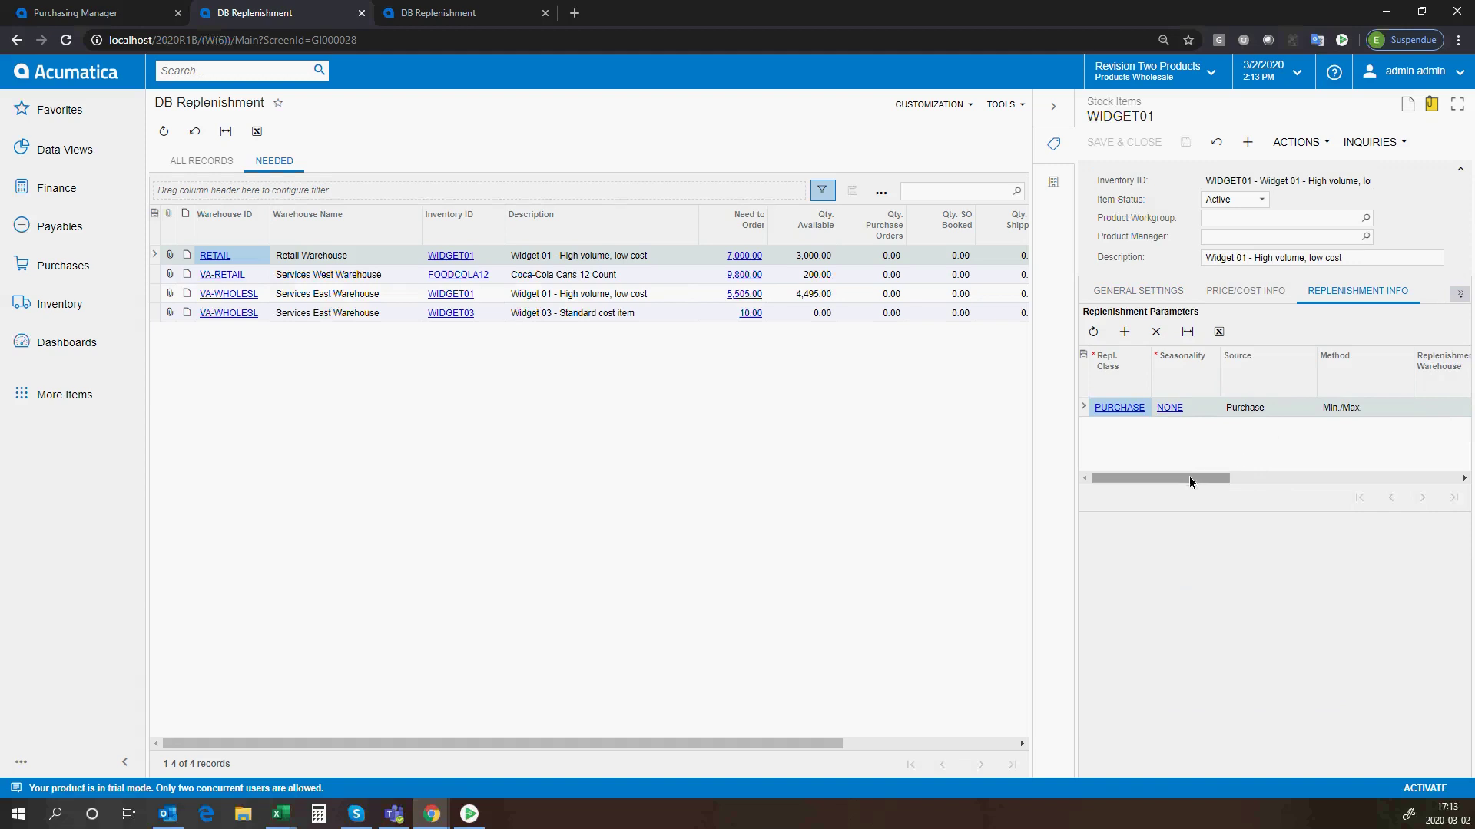
left_click(1390, 142)
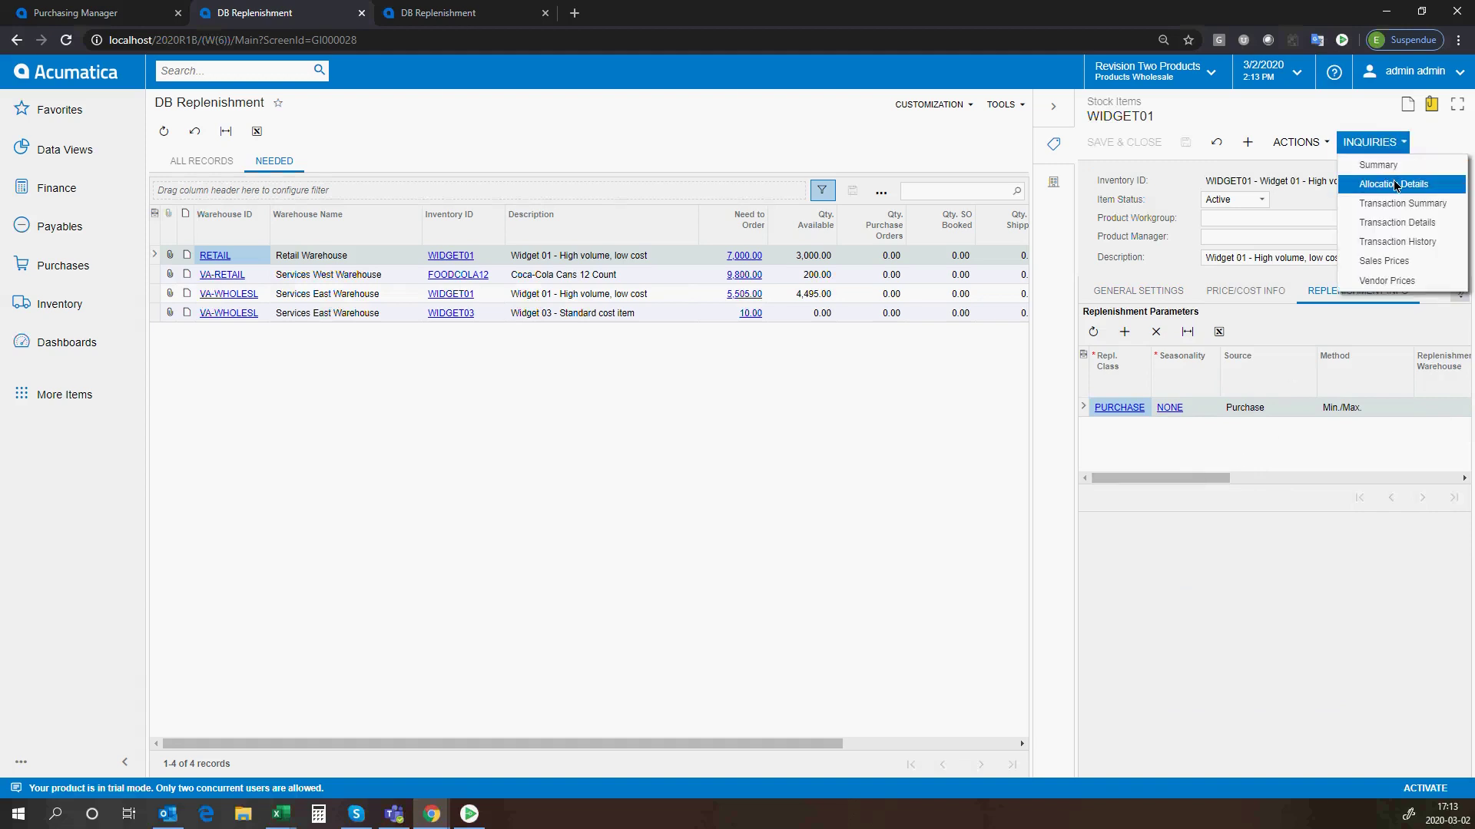
Open WIDGET01's Allocation Details, showing 164,795.00 on hand and 107,495.00 available.
left_click(1395, 184)
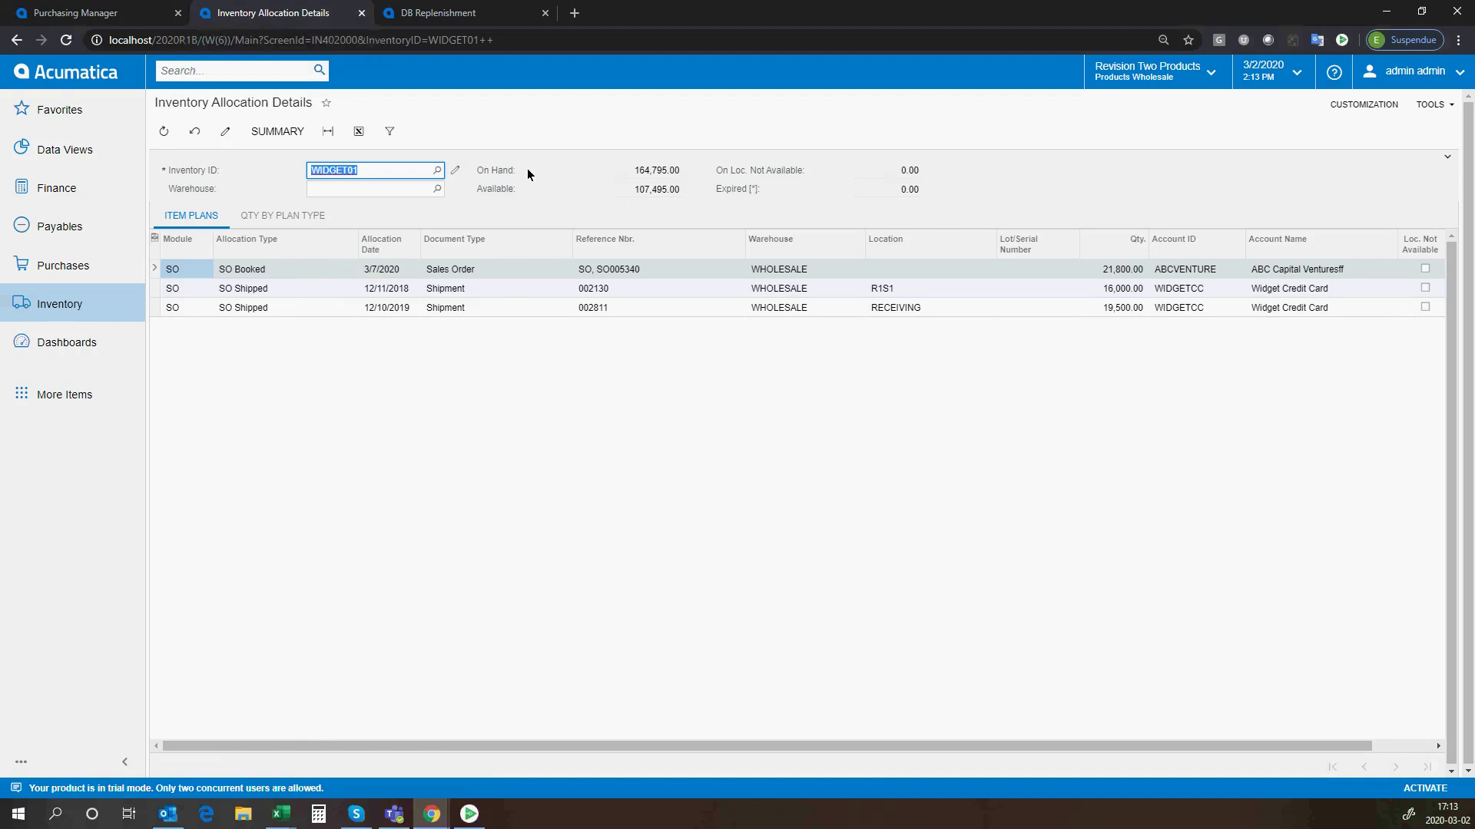
left_click(225, 69)
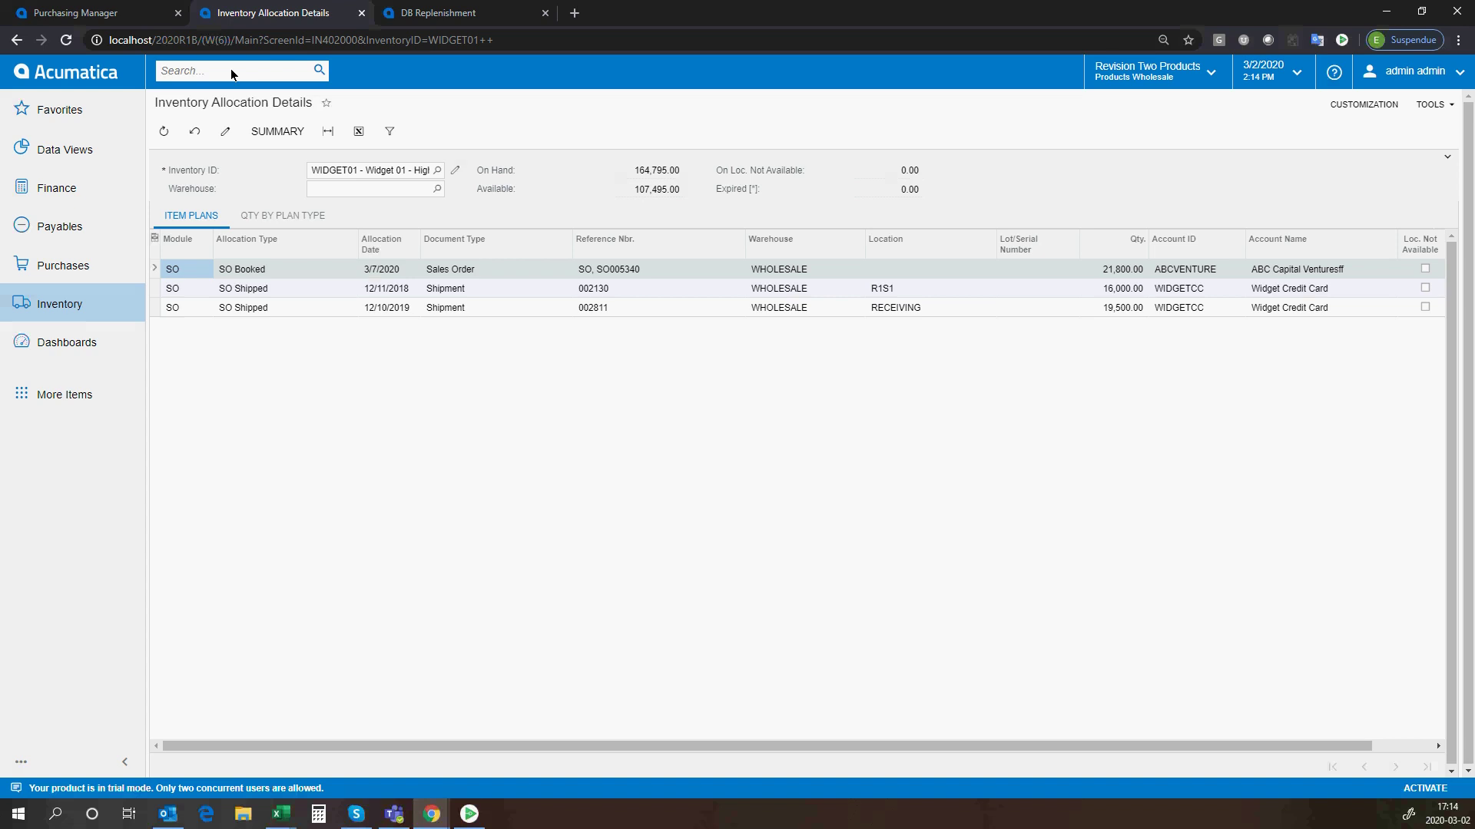
Open Prepare Replenishment for the WHOLESALE warehouse with product-manager and Only Suggested Items filters cleared.
type("prepar")
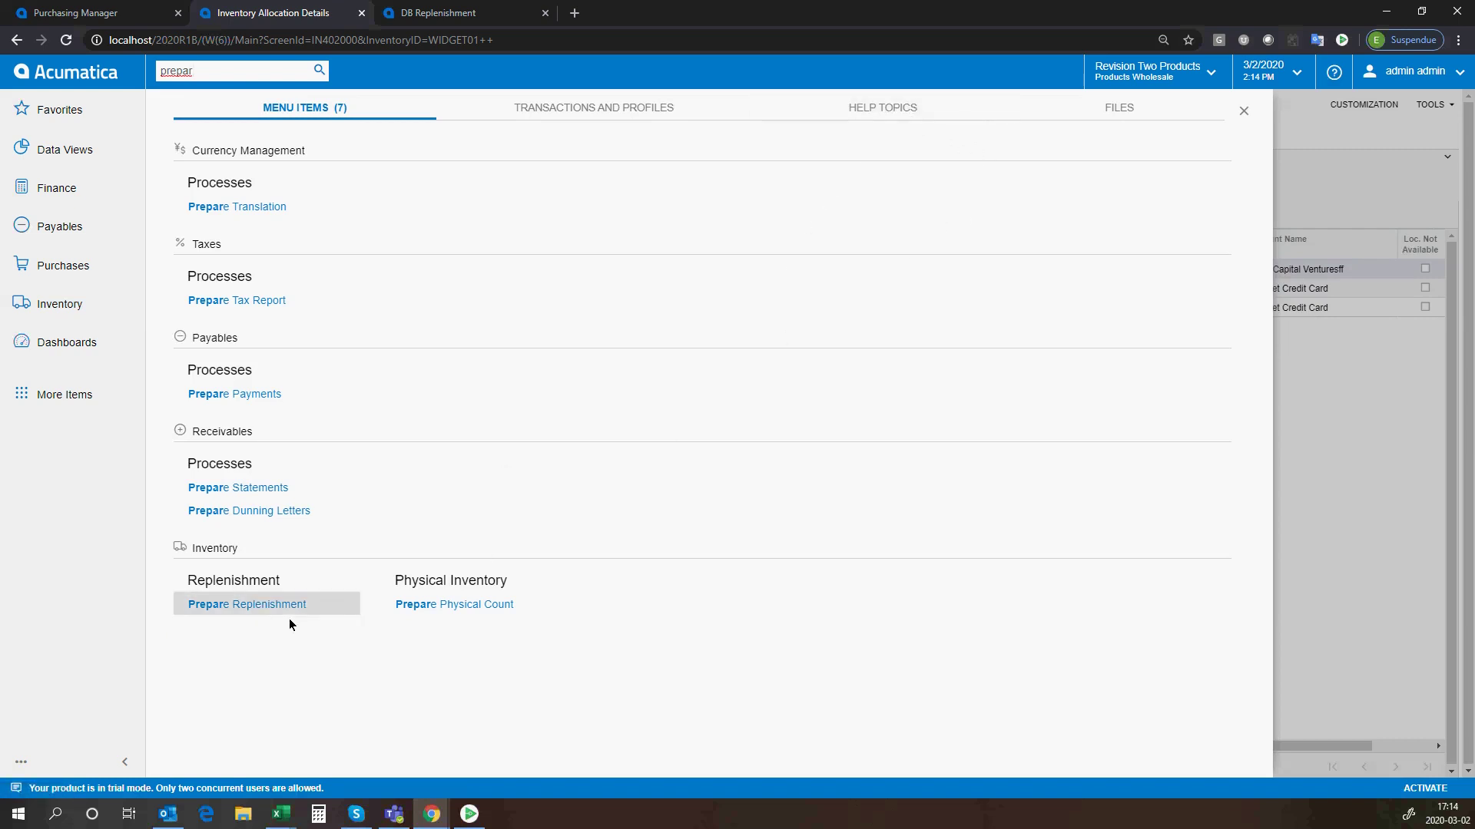
left_click(269, 605)
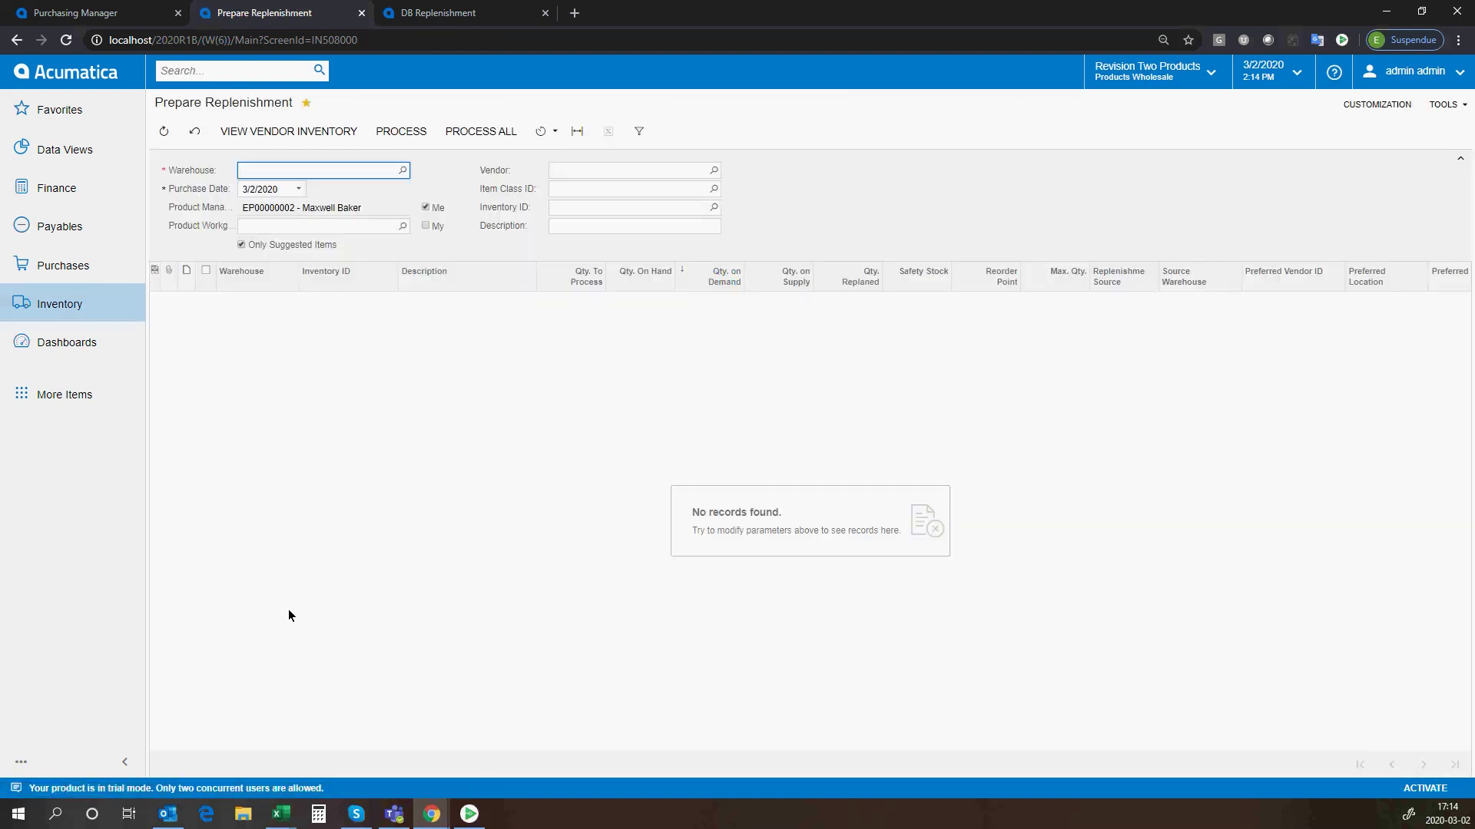
left_click(426, 208)
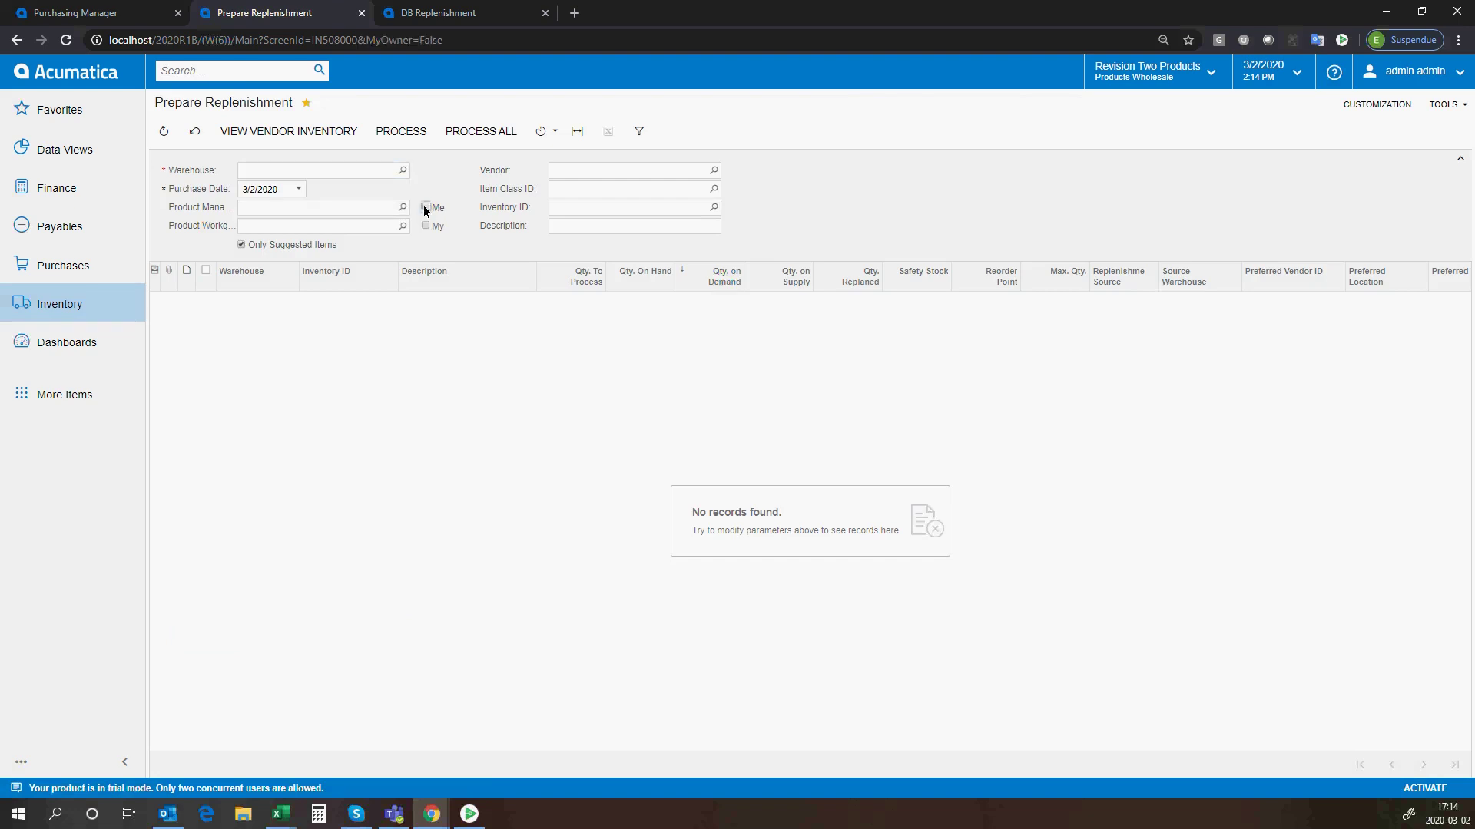
left_click(403, 171)
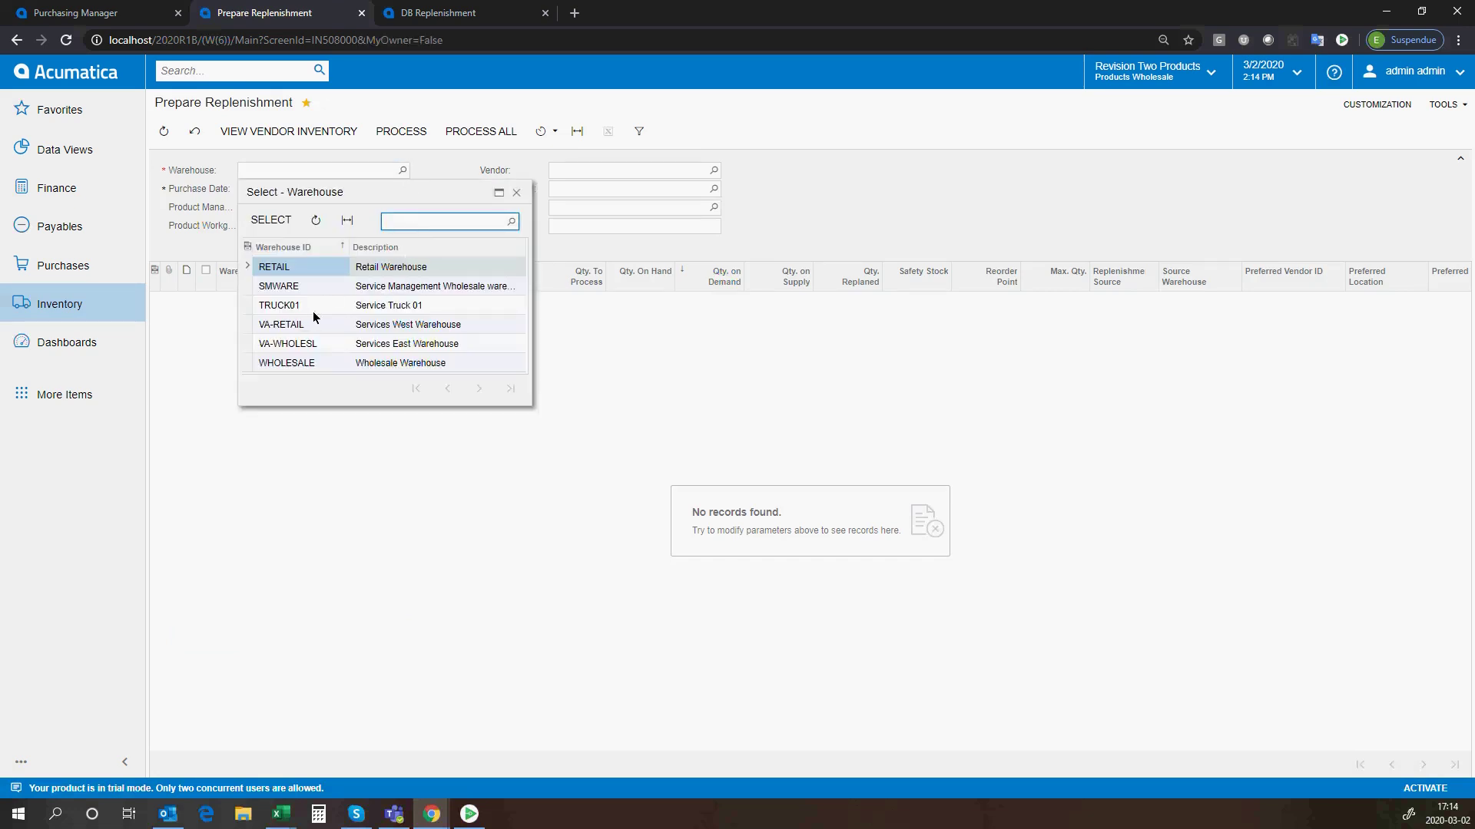
double_click(324, 362)
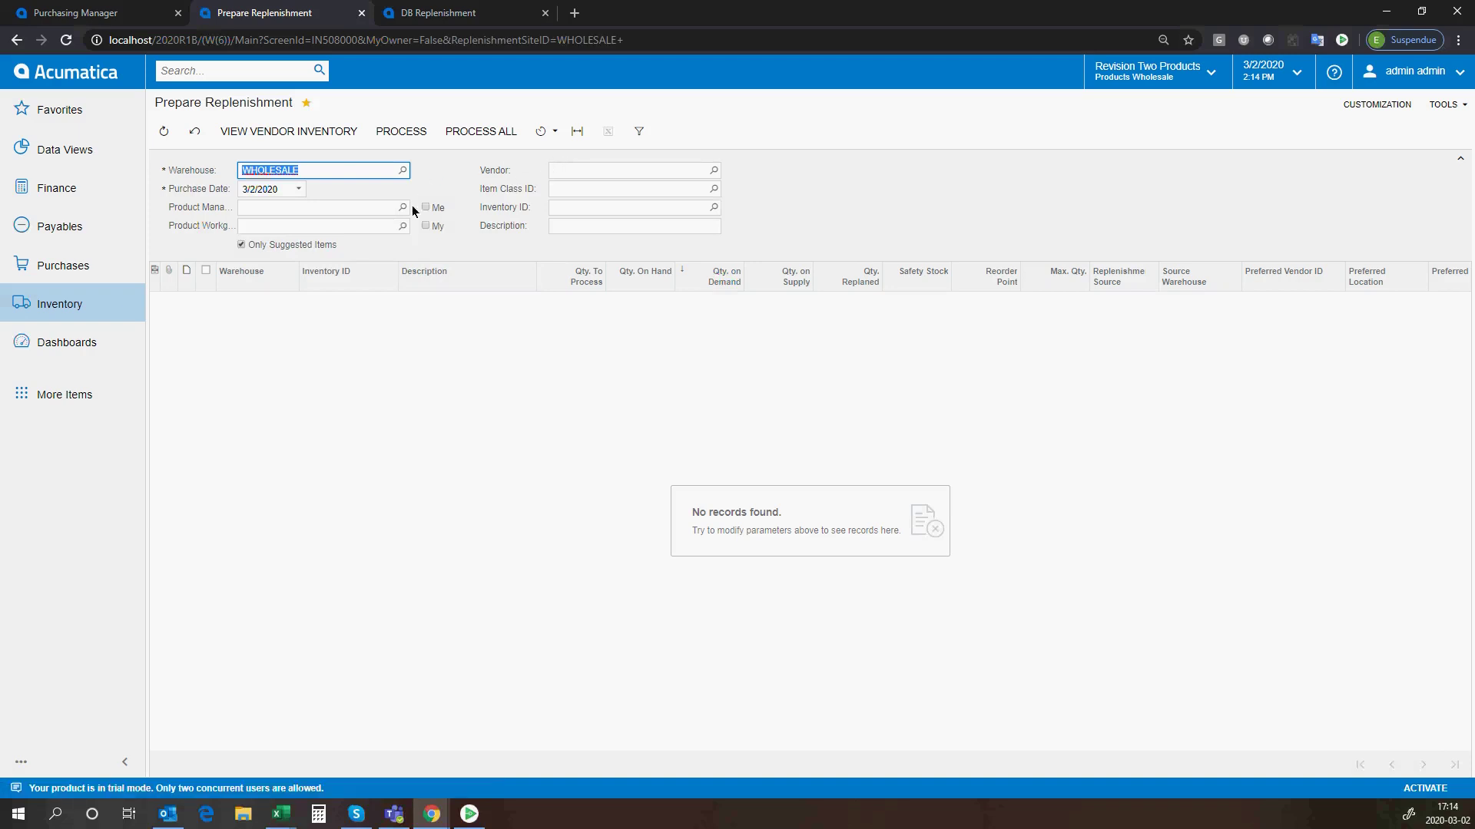
left_click(242, 247)
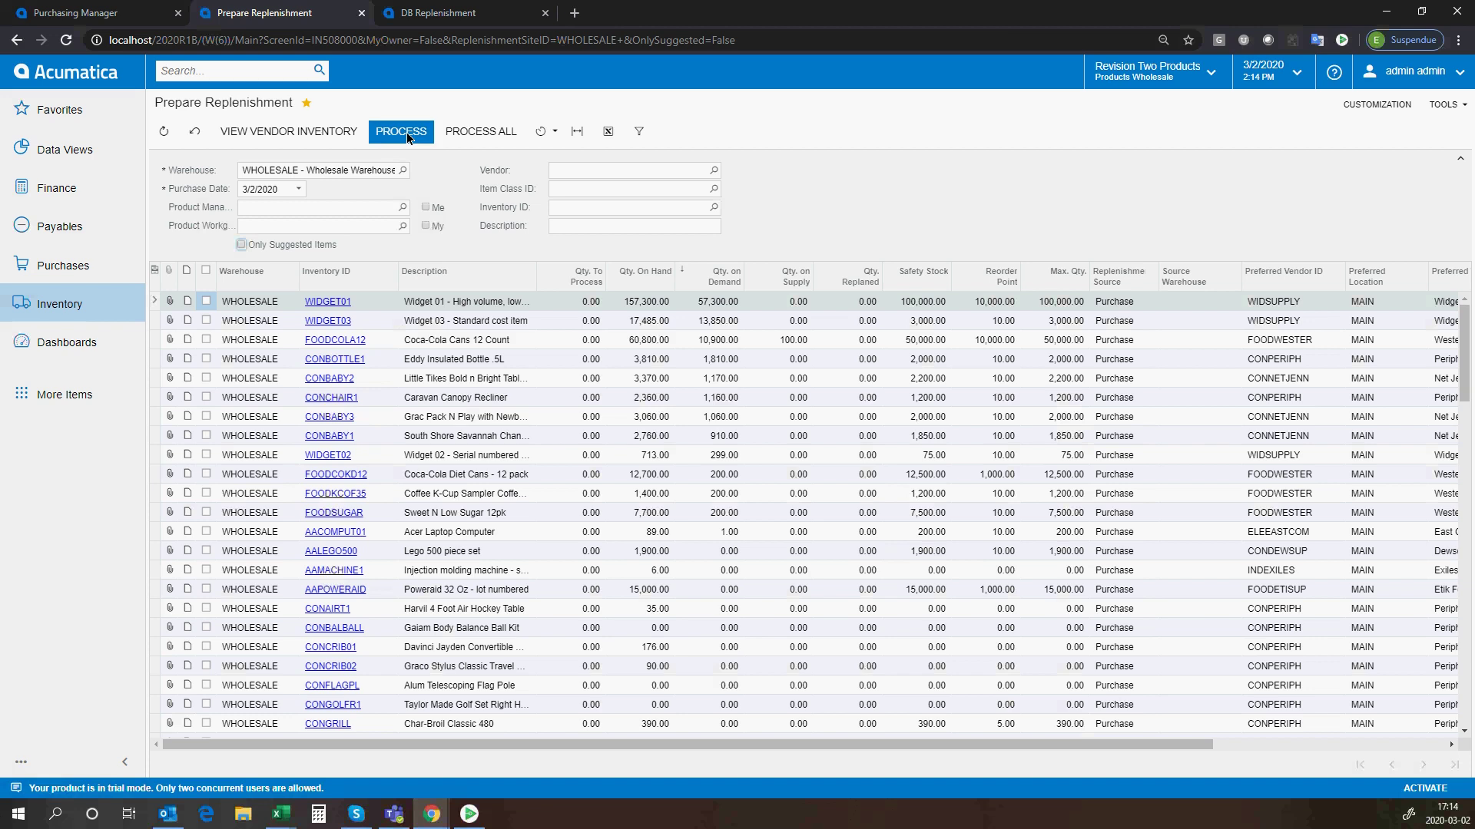
left_click(554, 132)
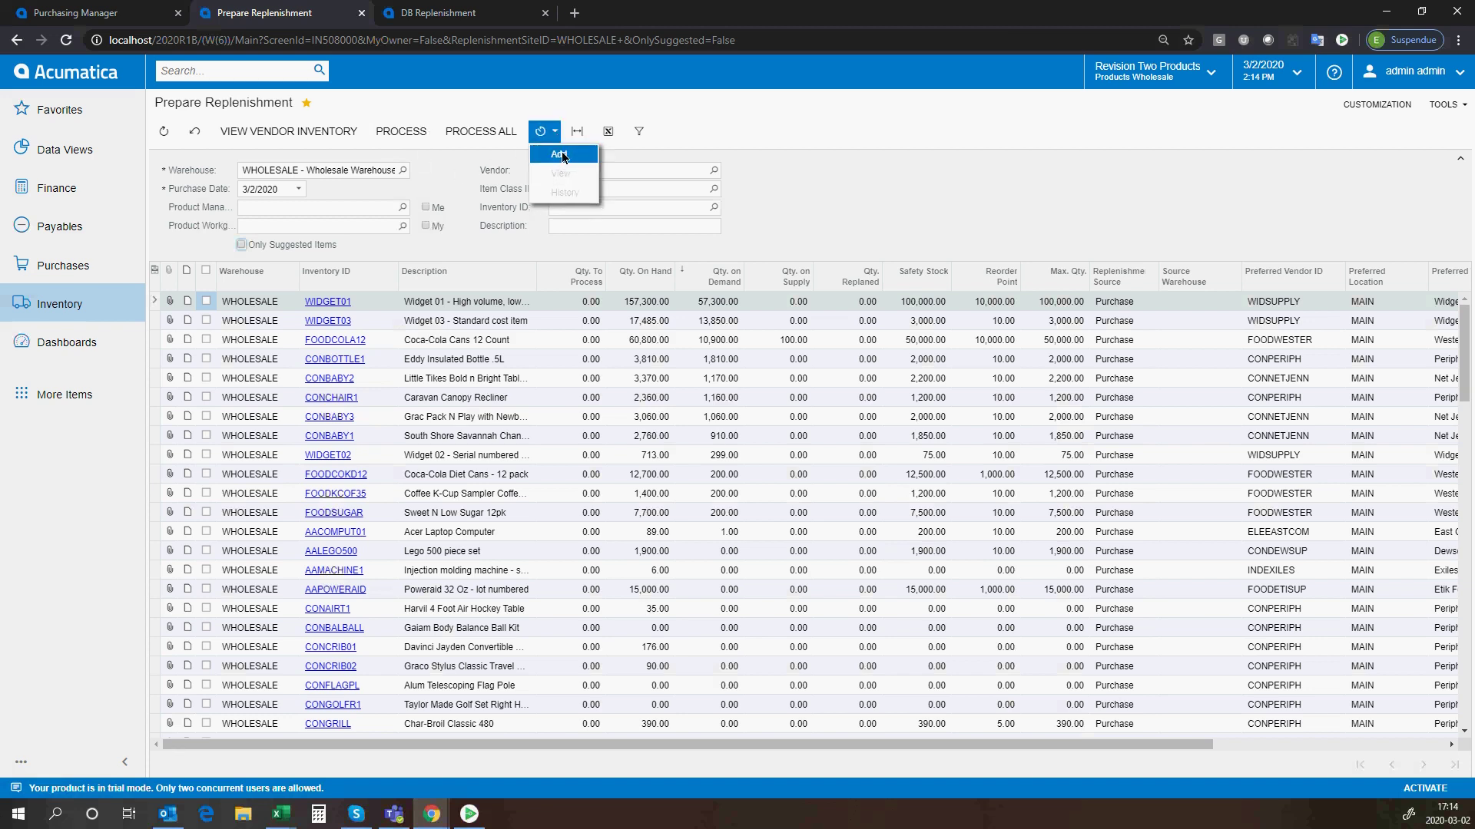
left_click(454, 183)
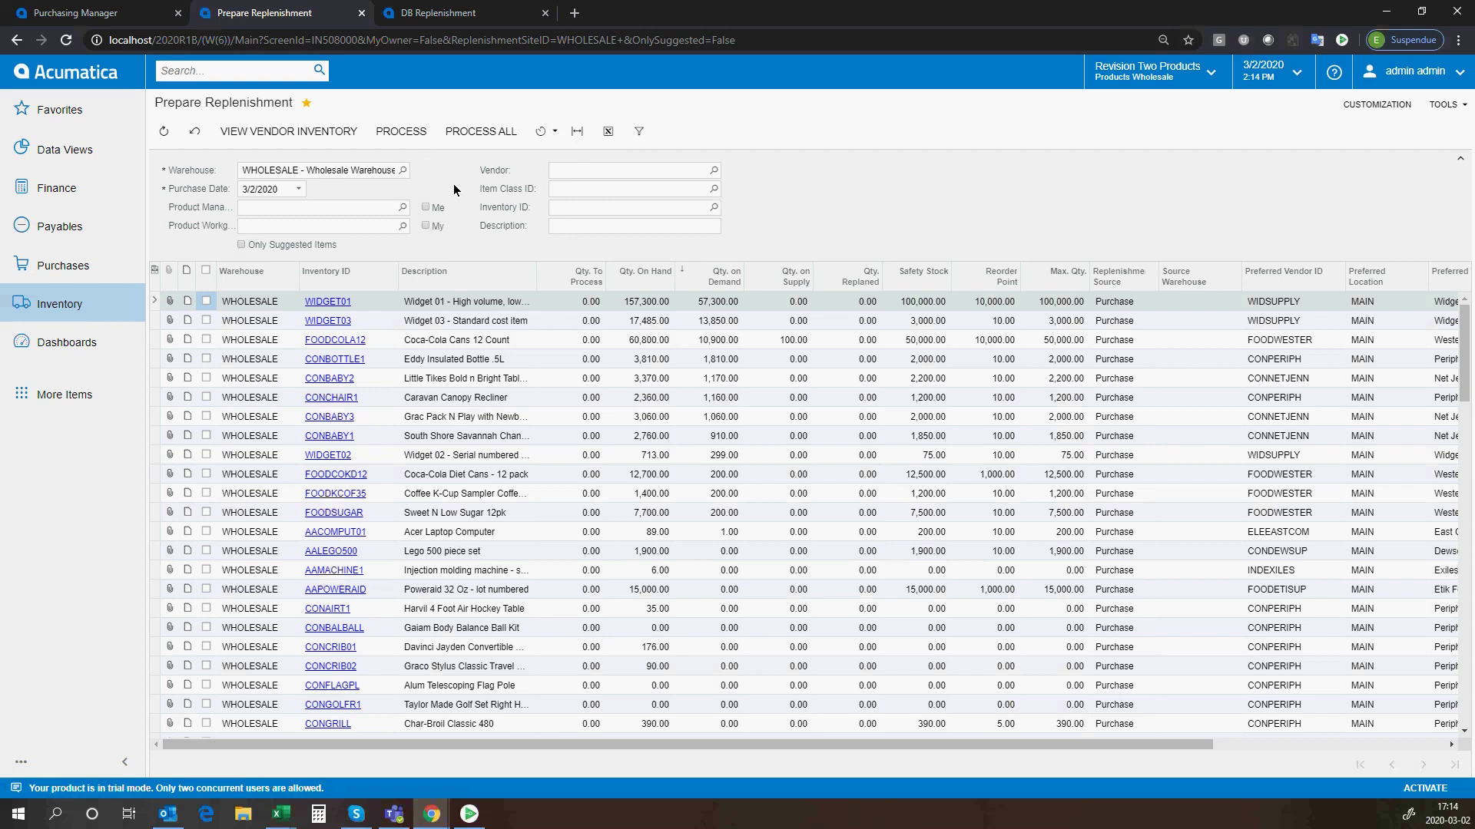
From the Purchases workspace, create a new blank purchase order.
left_click(65, 265)
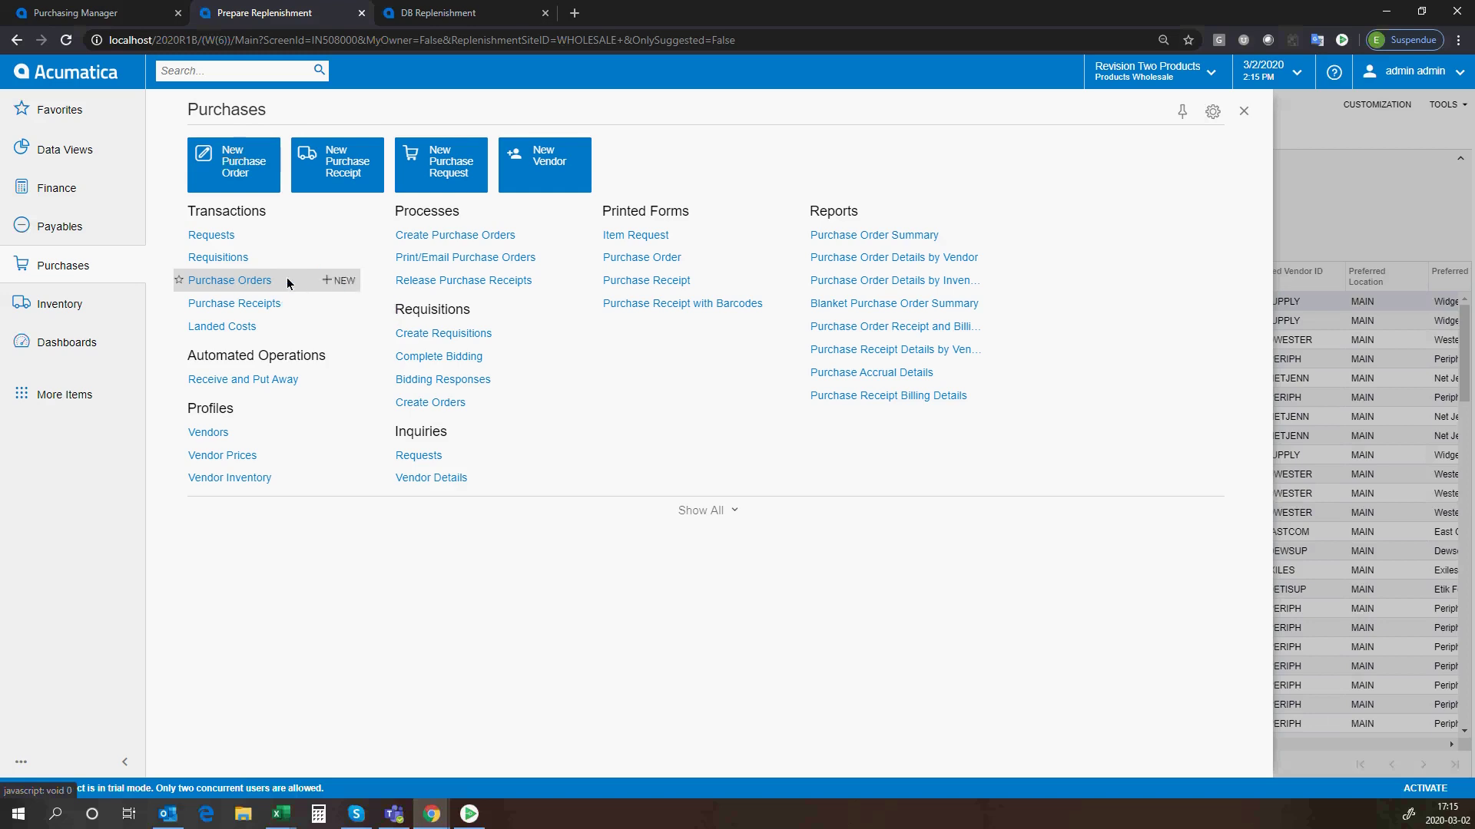
left_click(339, 280)
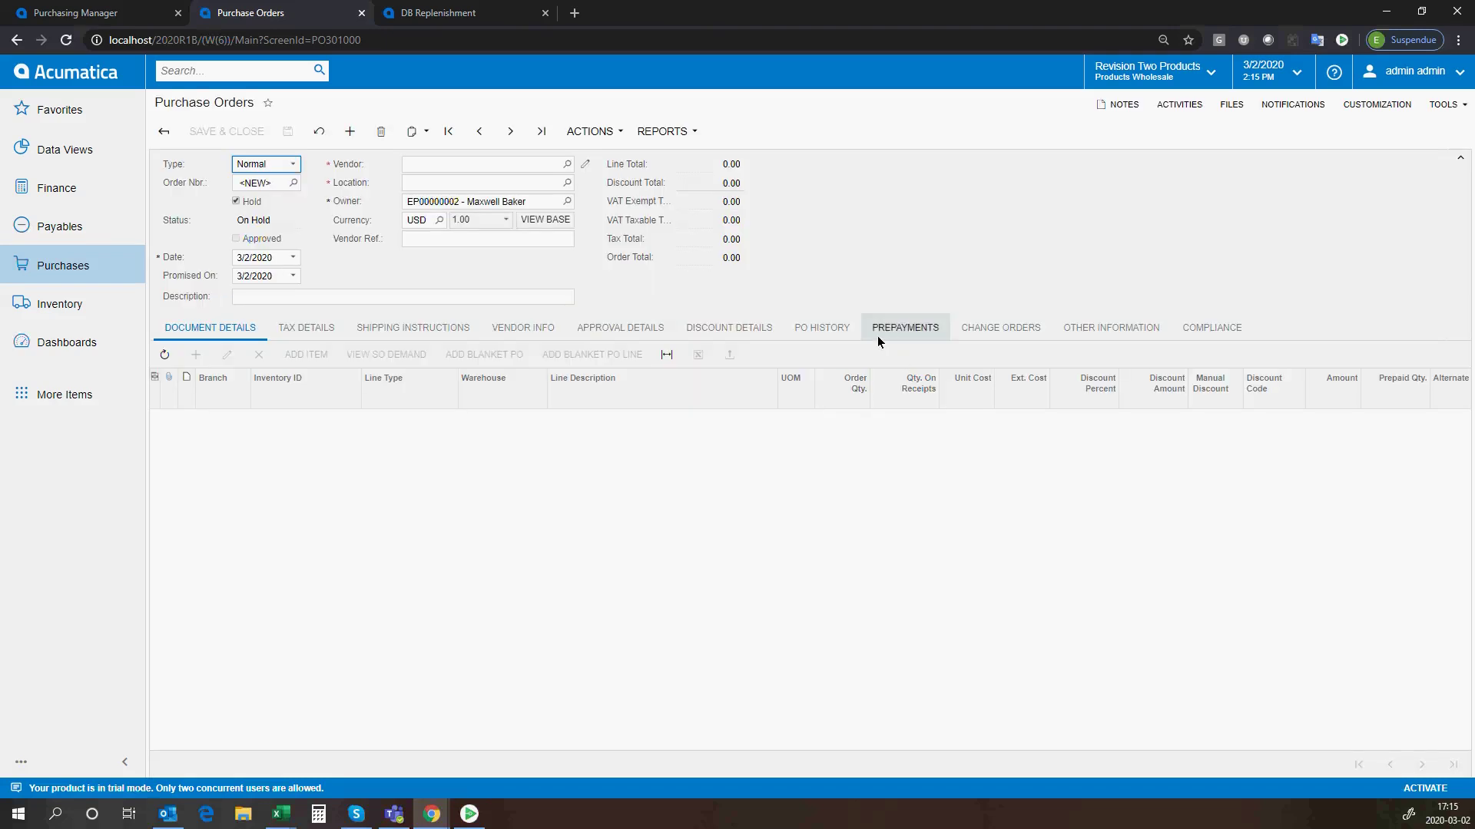
Set the order's vendor to AAVENDOR - Goto Vendor Inc and bring up Inventory Lookup.
left_click(567, 165)
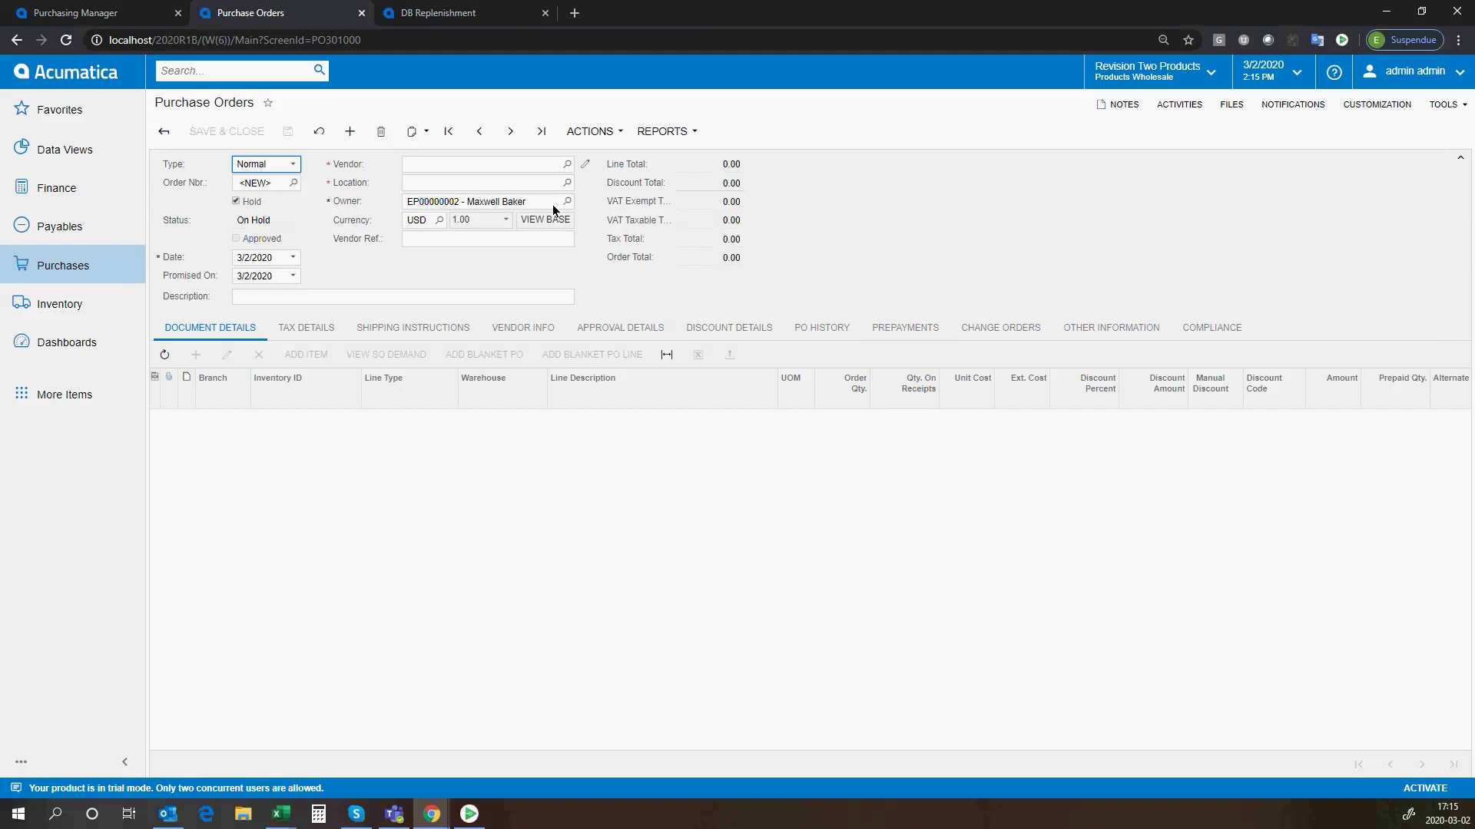
double_click(508, 274)
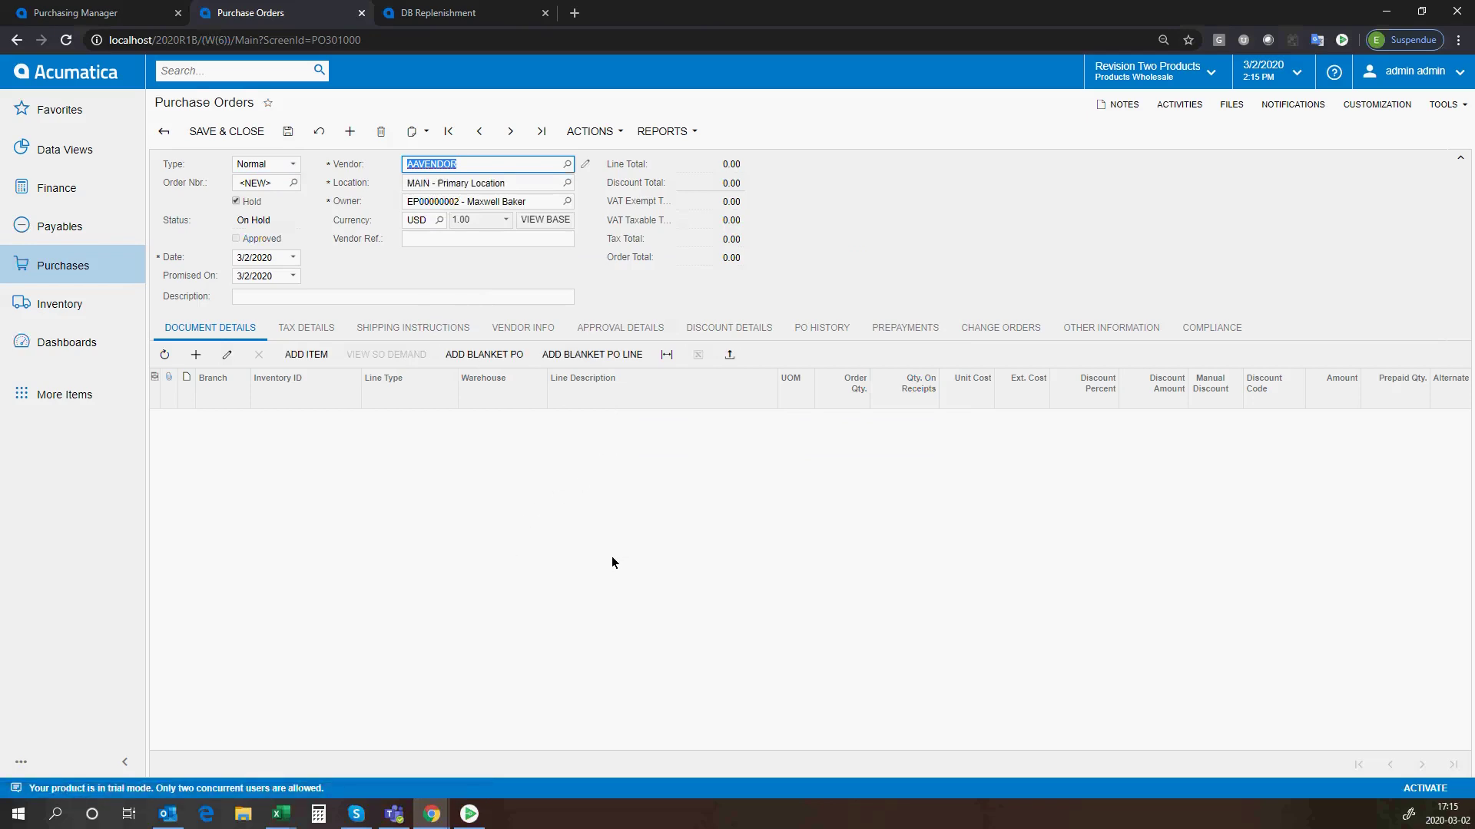
left_click(307, 358)
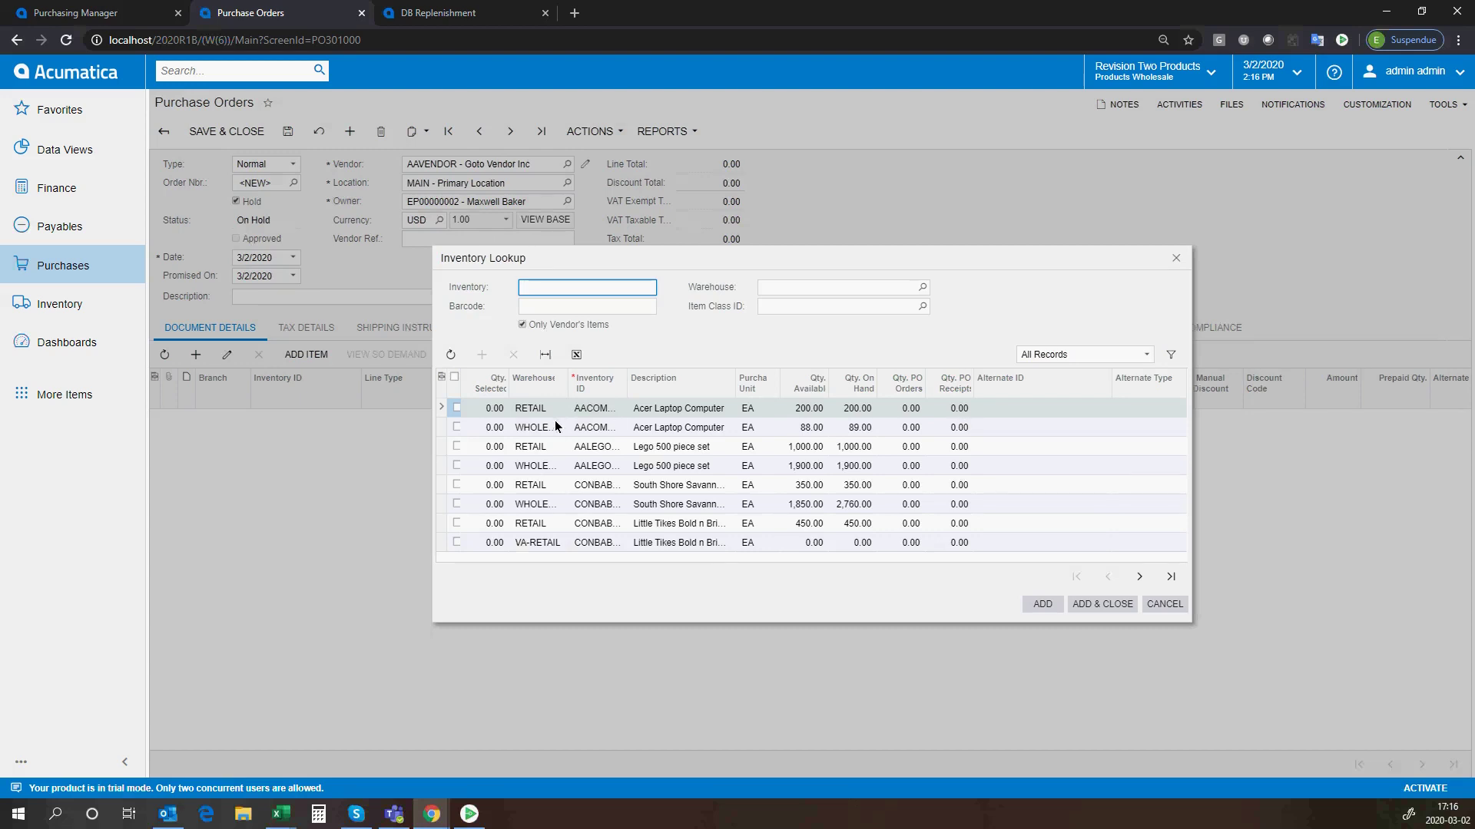
Enter 200 Acer Laptop Computers and sort the items by Qty. Available, lowest first.
left_click(483, 408)
type("200")
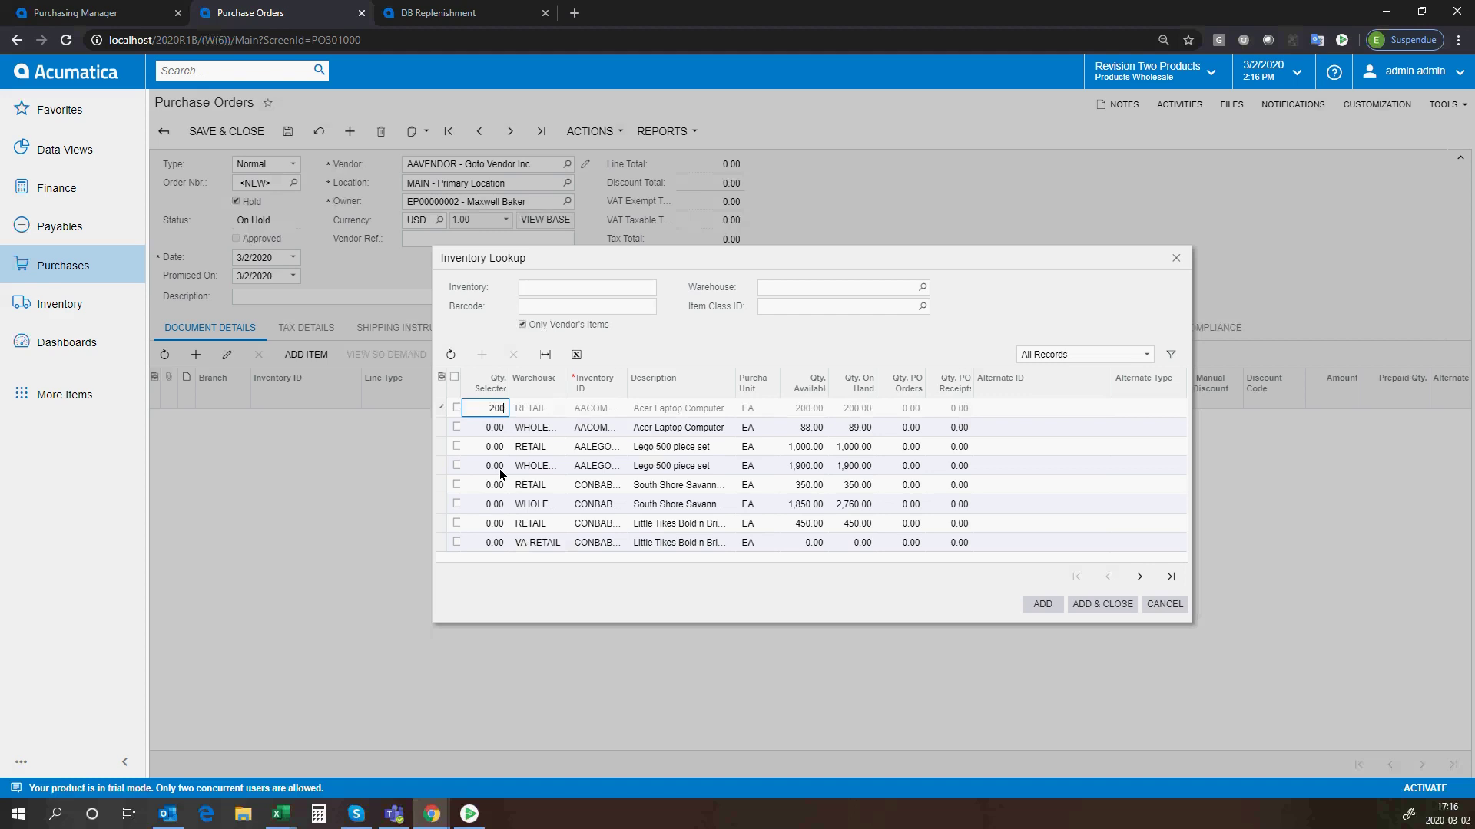
key("Down")
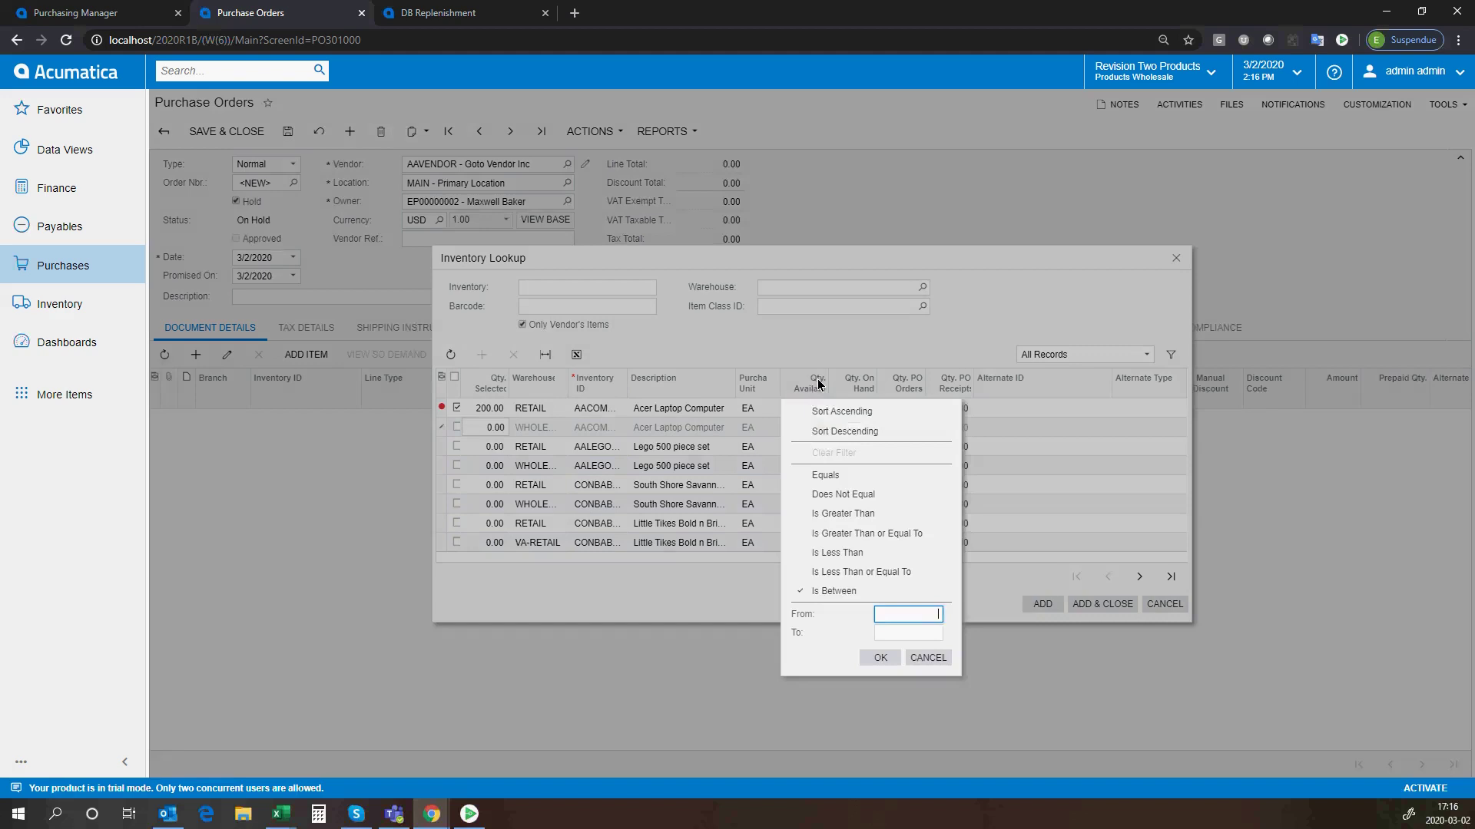
left_click(818, 384)
left_click(831, 412)
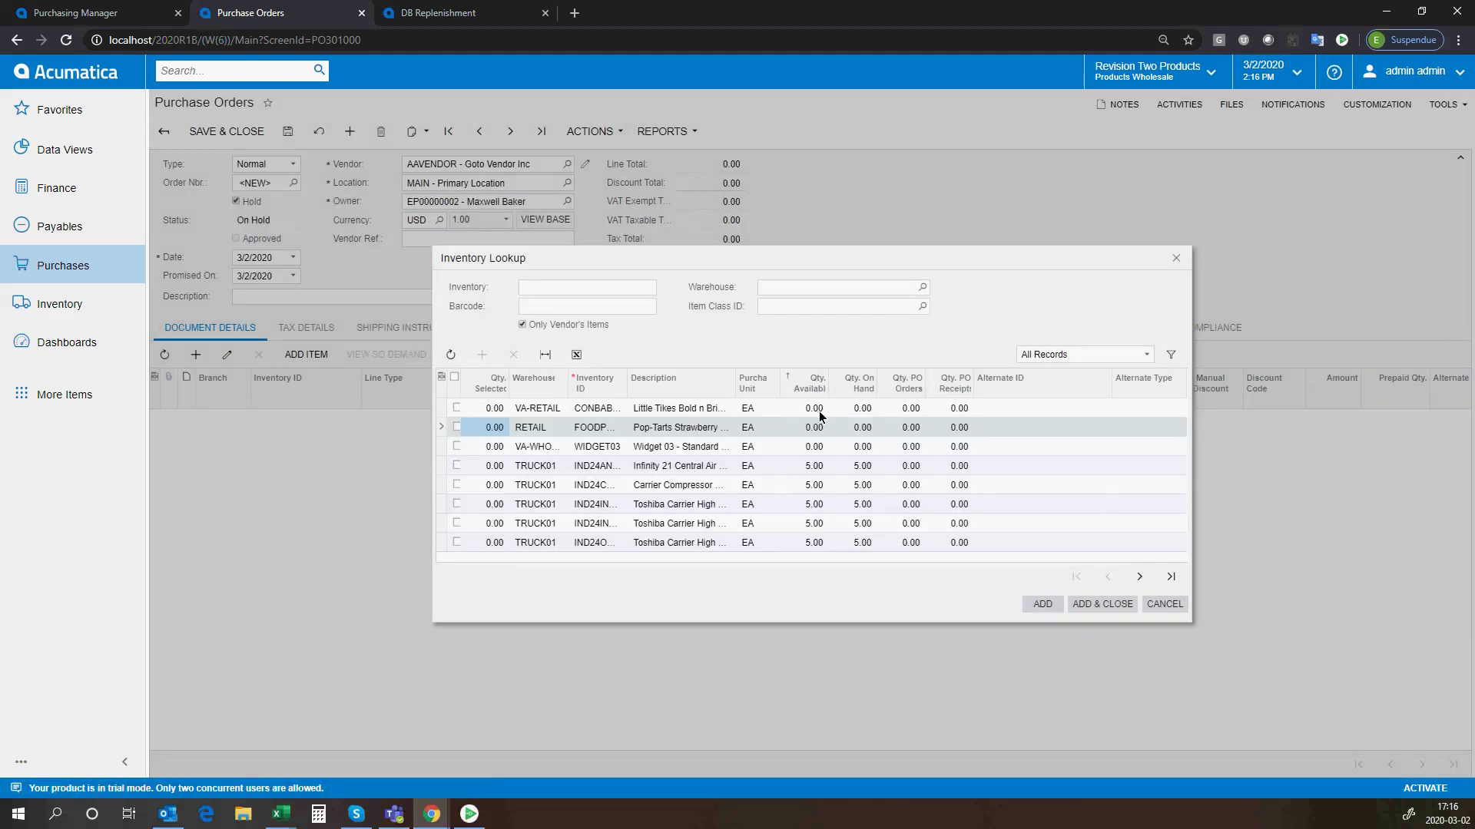
Add 10 each of Infinity 21, Carrier Compressor and Toshiba indoor units to the order.
left_click(808, 467)
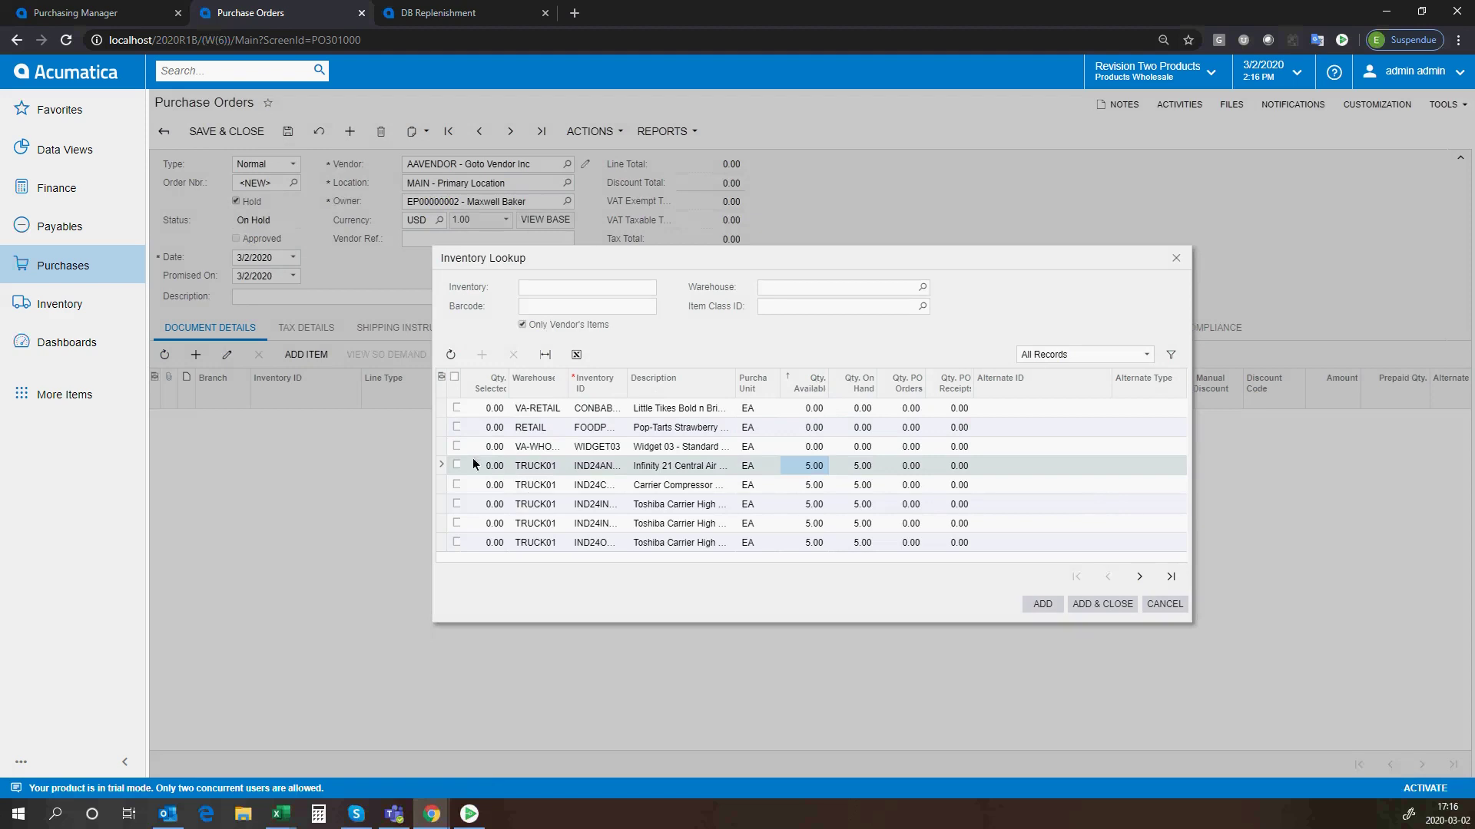
left_click(498, 467)
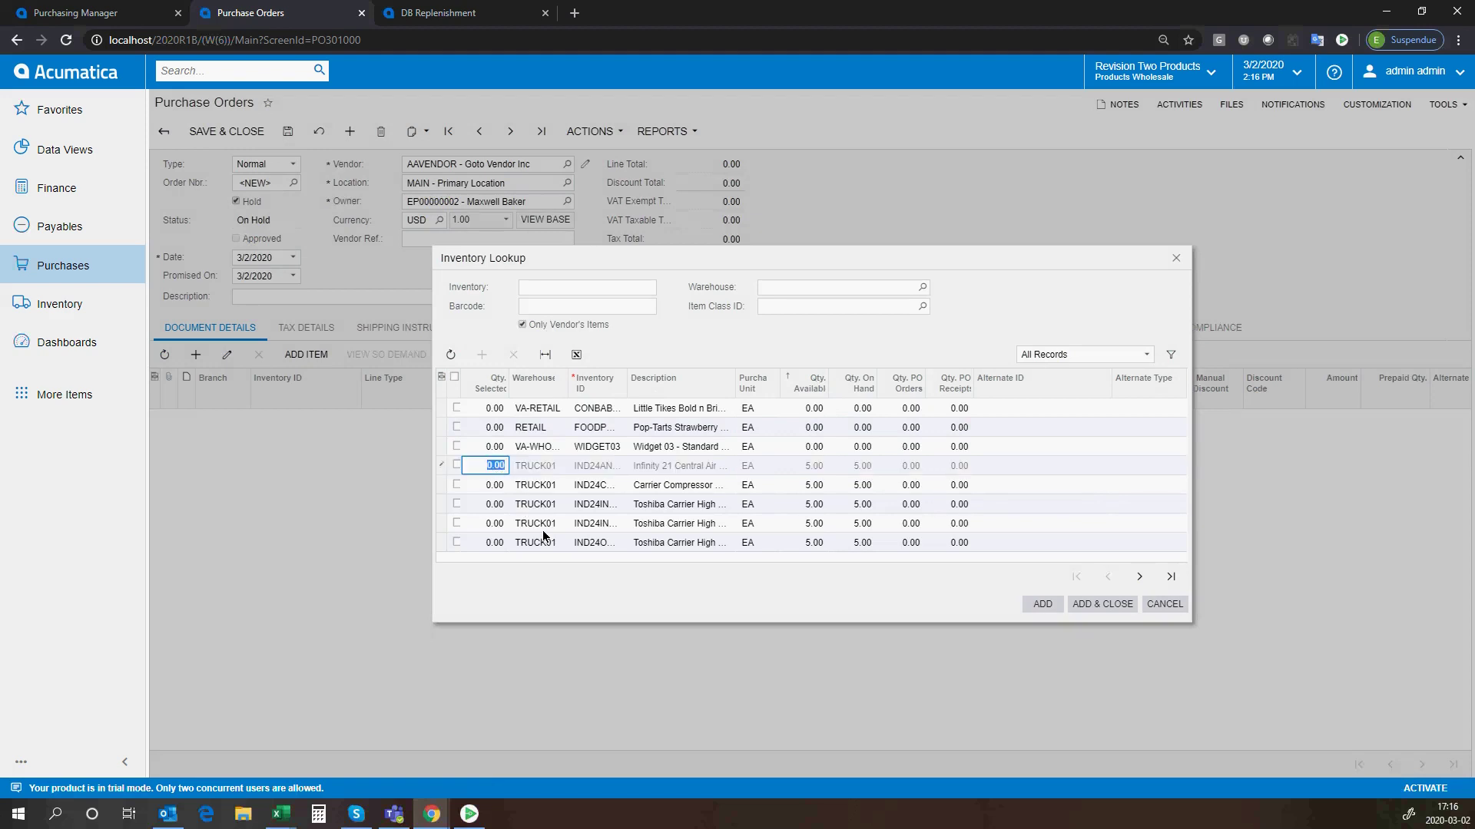
type("10")
key("Down")
type("10")
key("Down")
type("1")
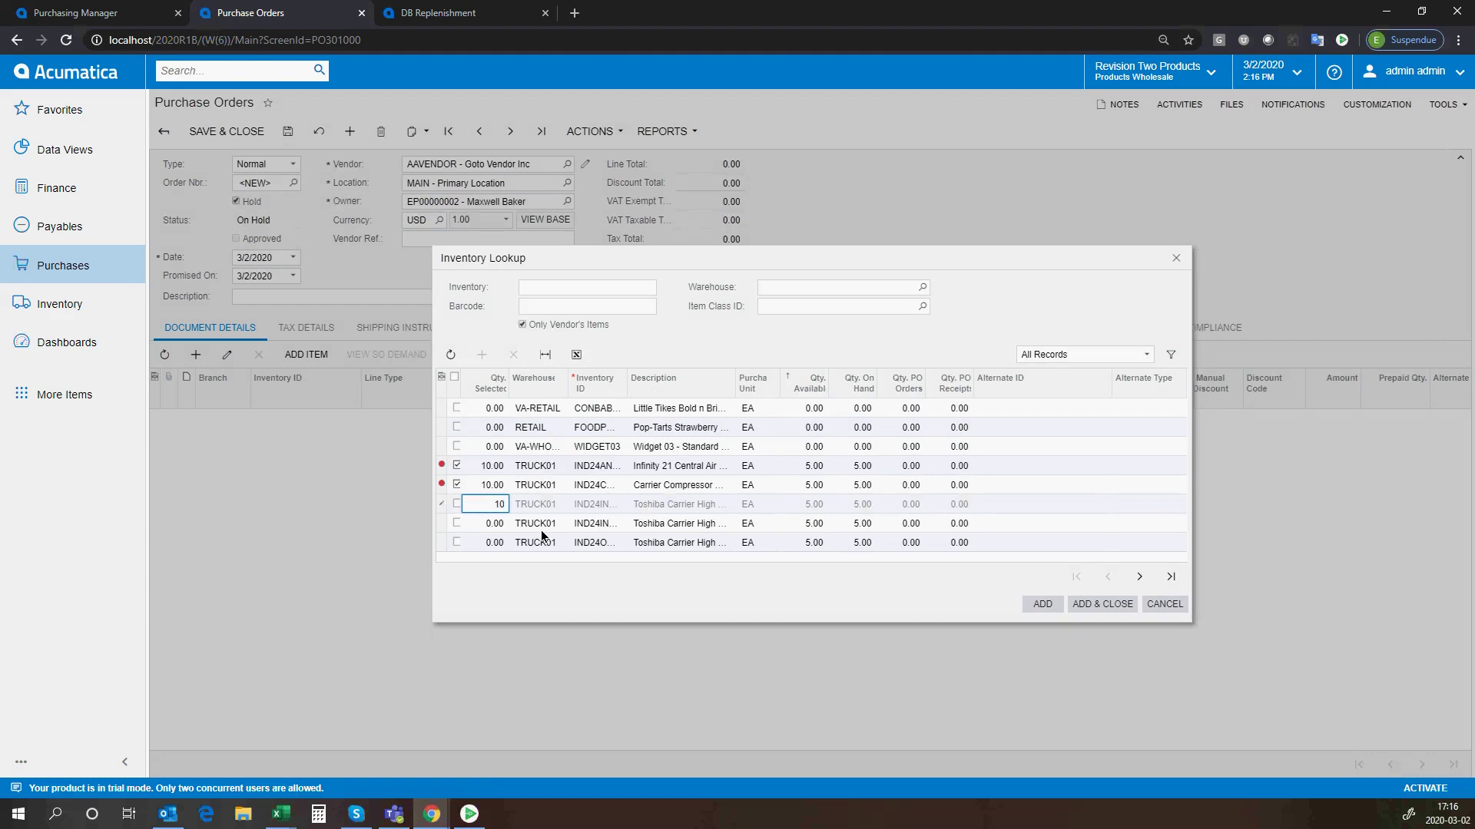
left_click(1113, 606)
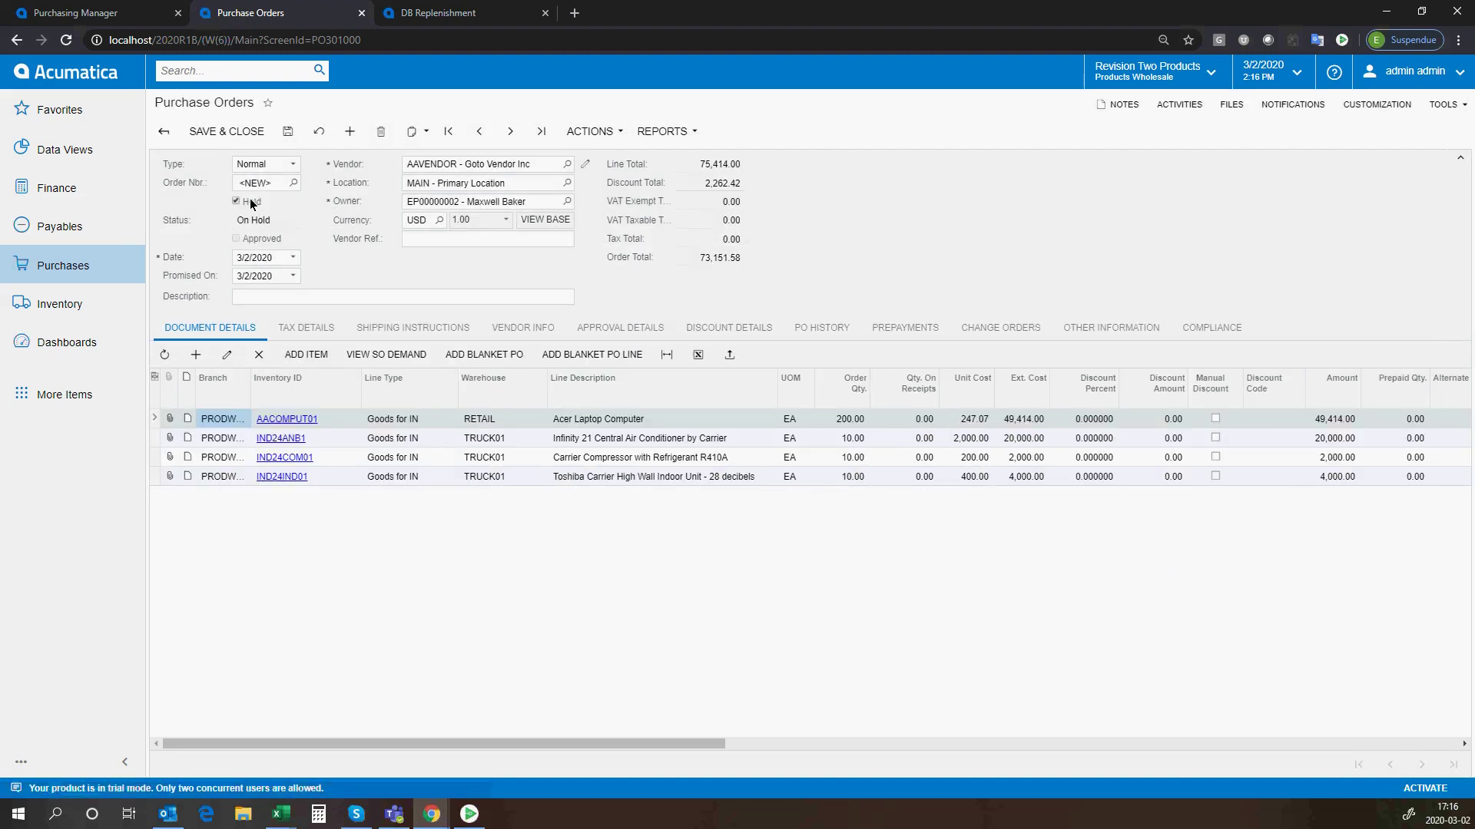
left_click(252, 202)
left_click(289, 133)
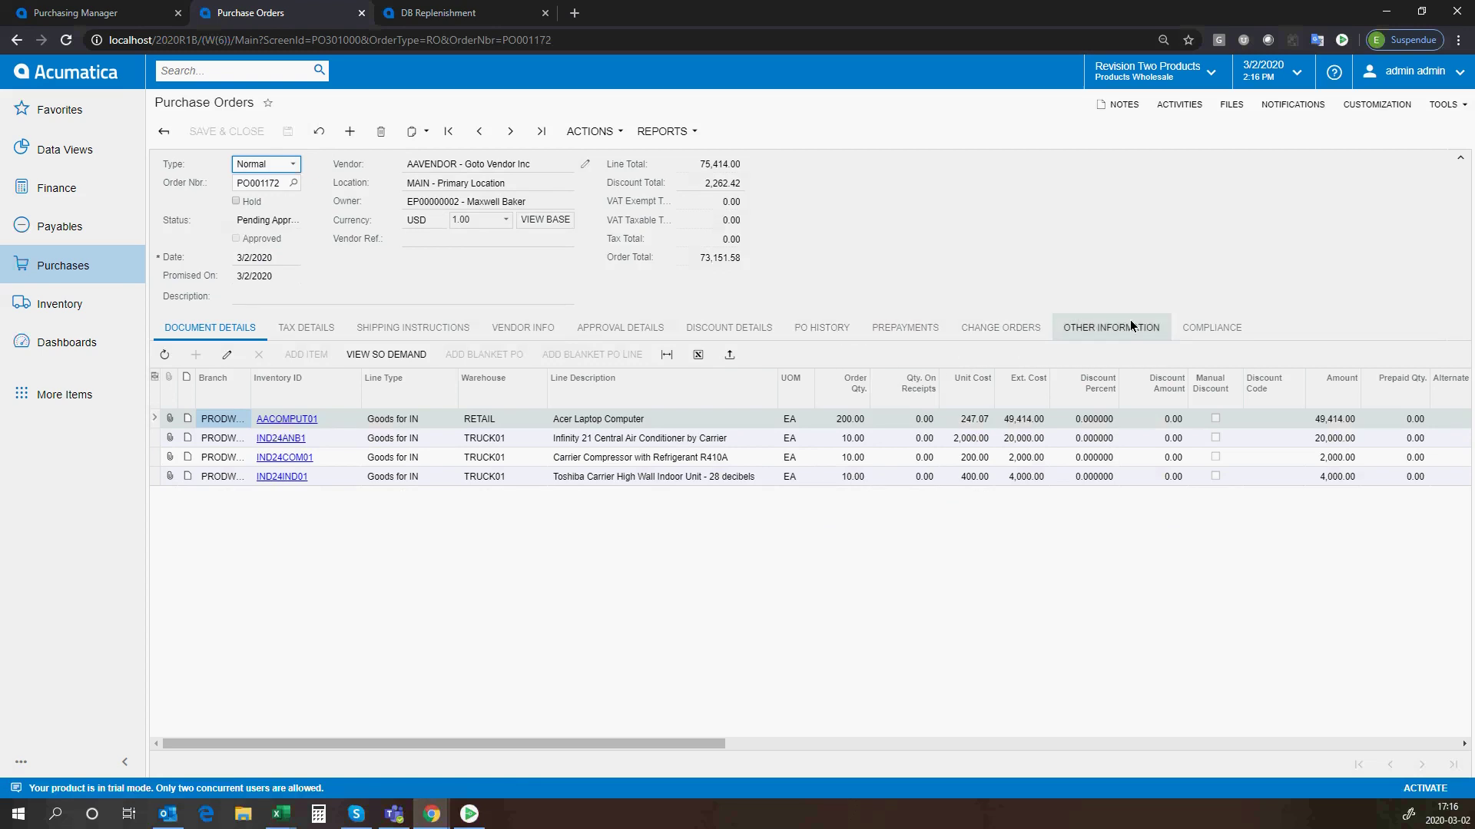
left_click(651, 328)
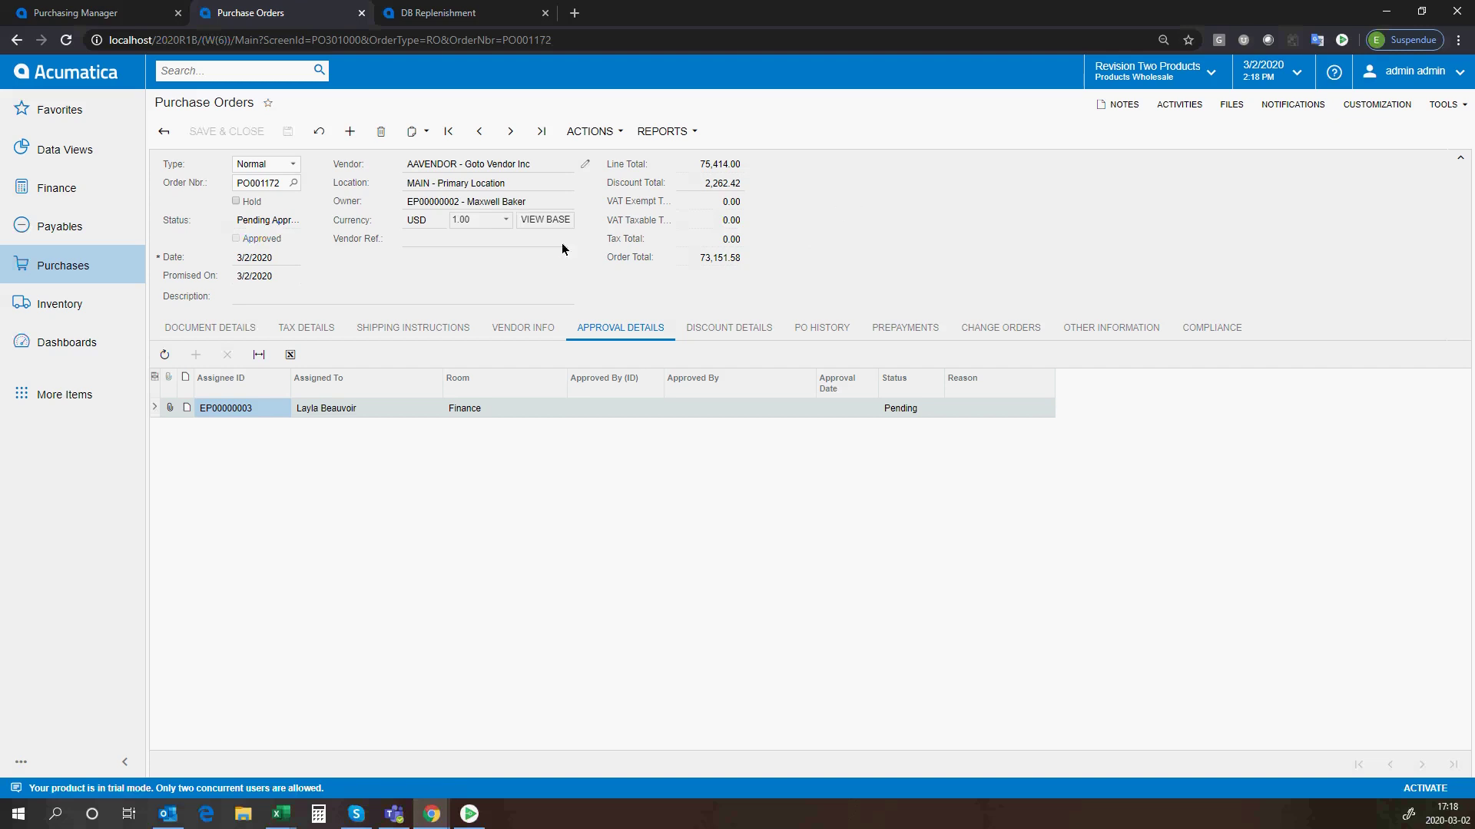
left_click(239, 324)
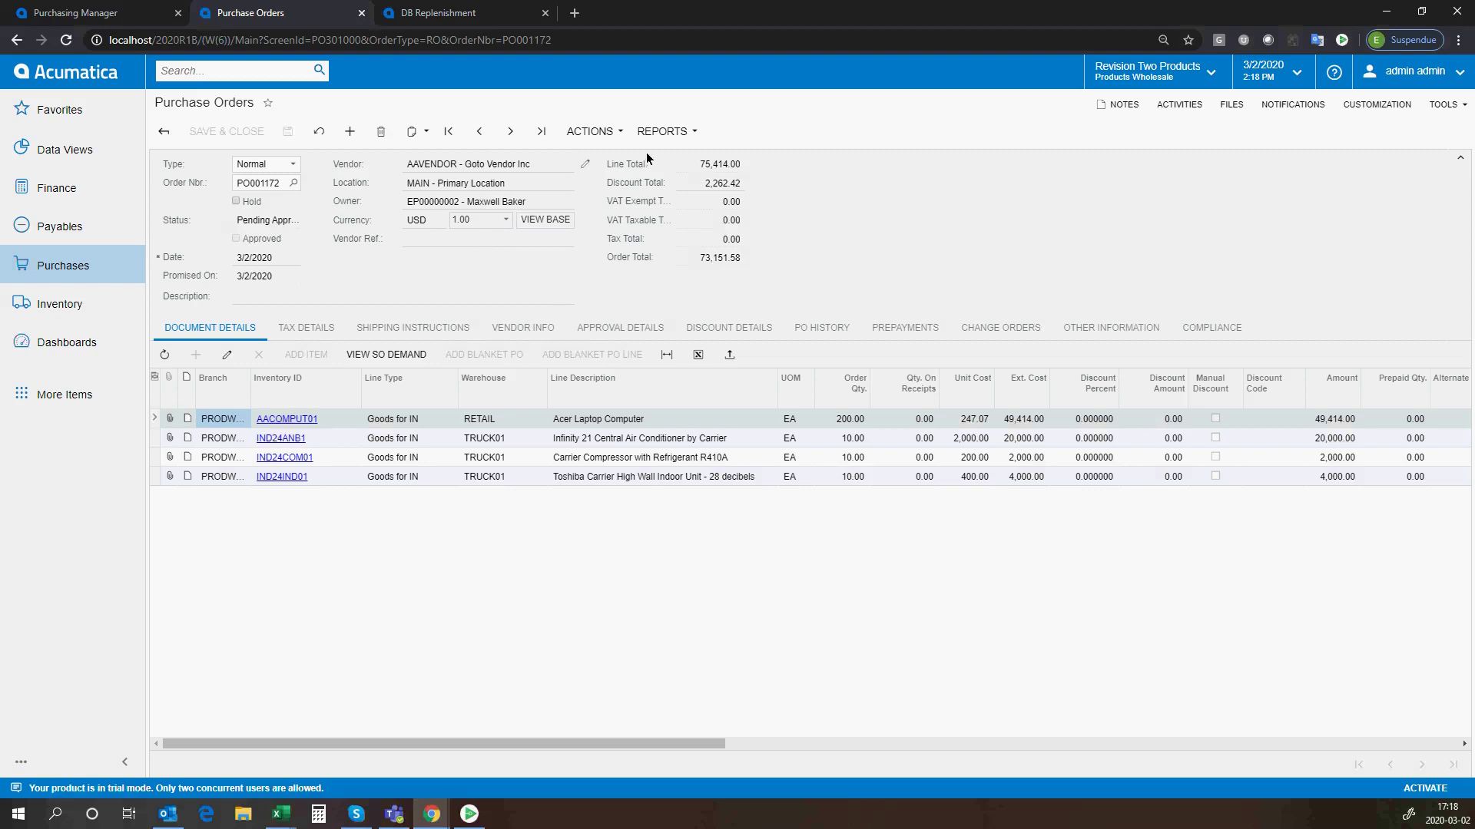
Check the order's Actions and Reports menus, then print purchase order PO001172.
left_click(696, 132)
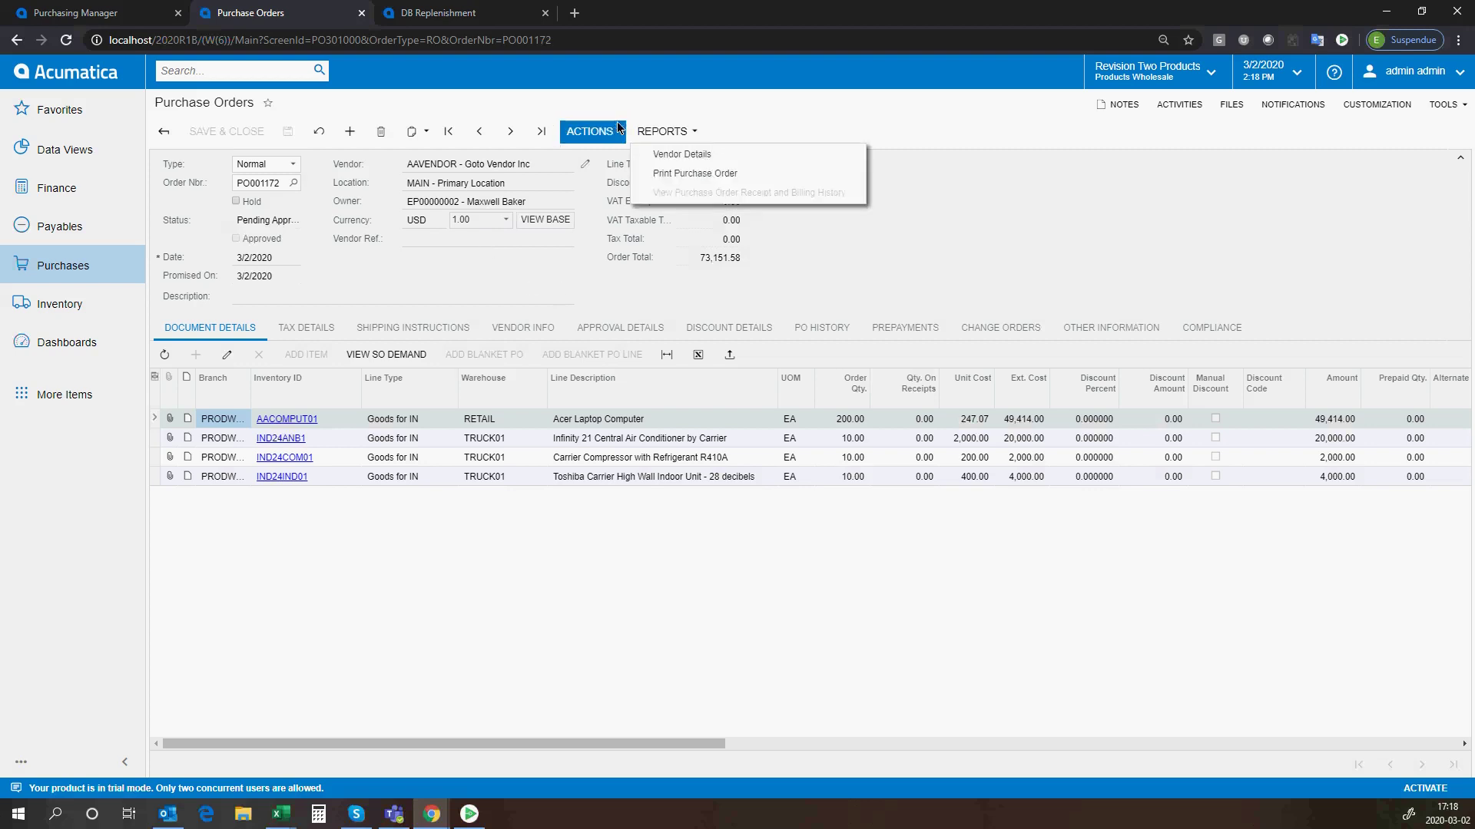
left_click(590, 131)
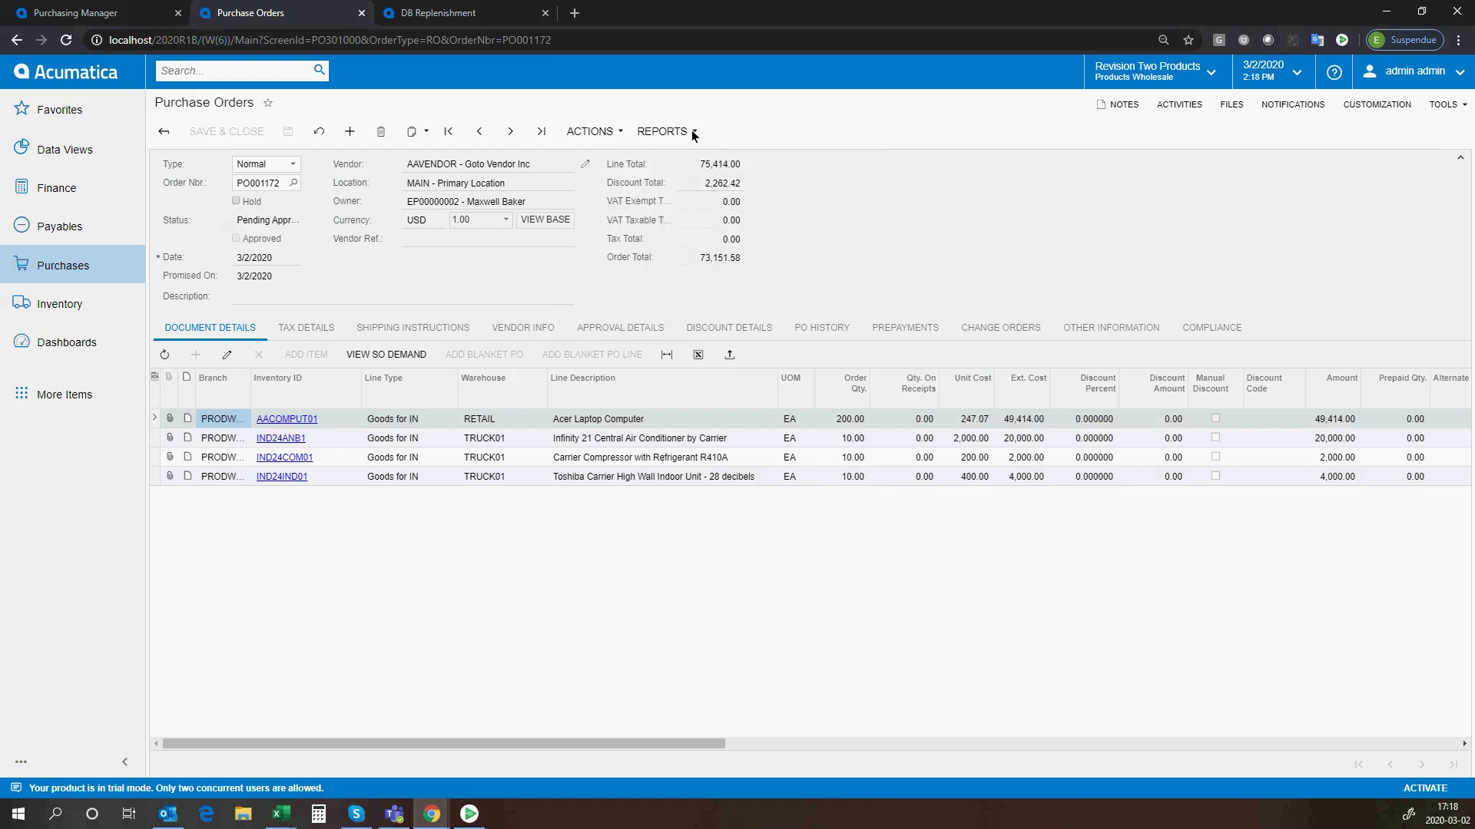
left_click(622, 132)
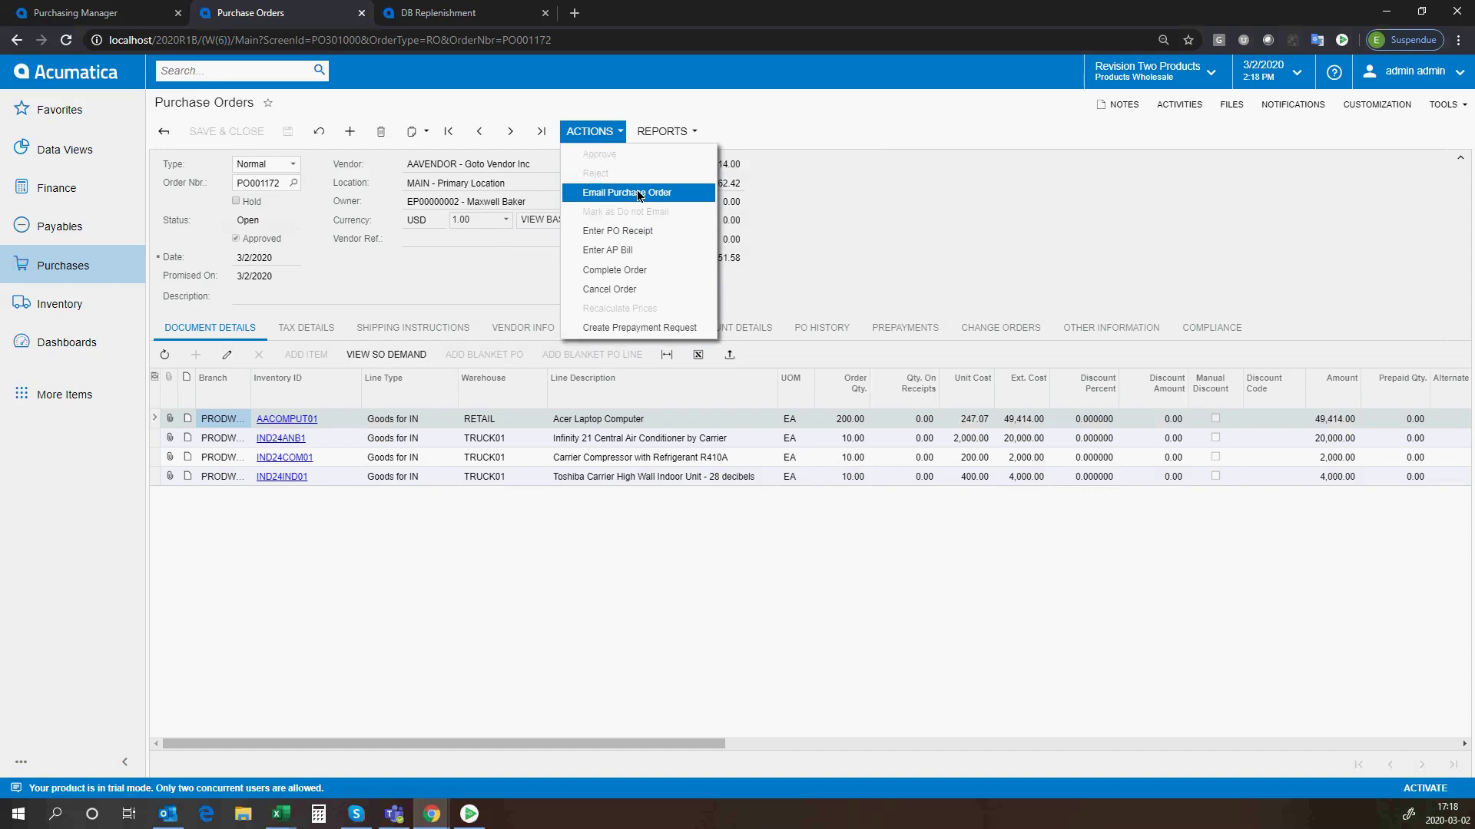
left_click(695, 133)
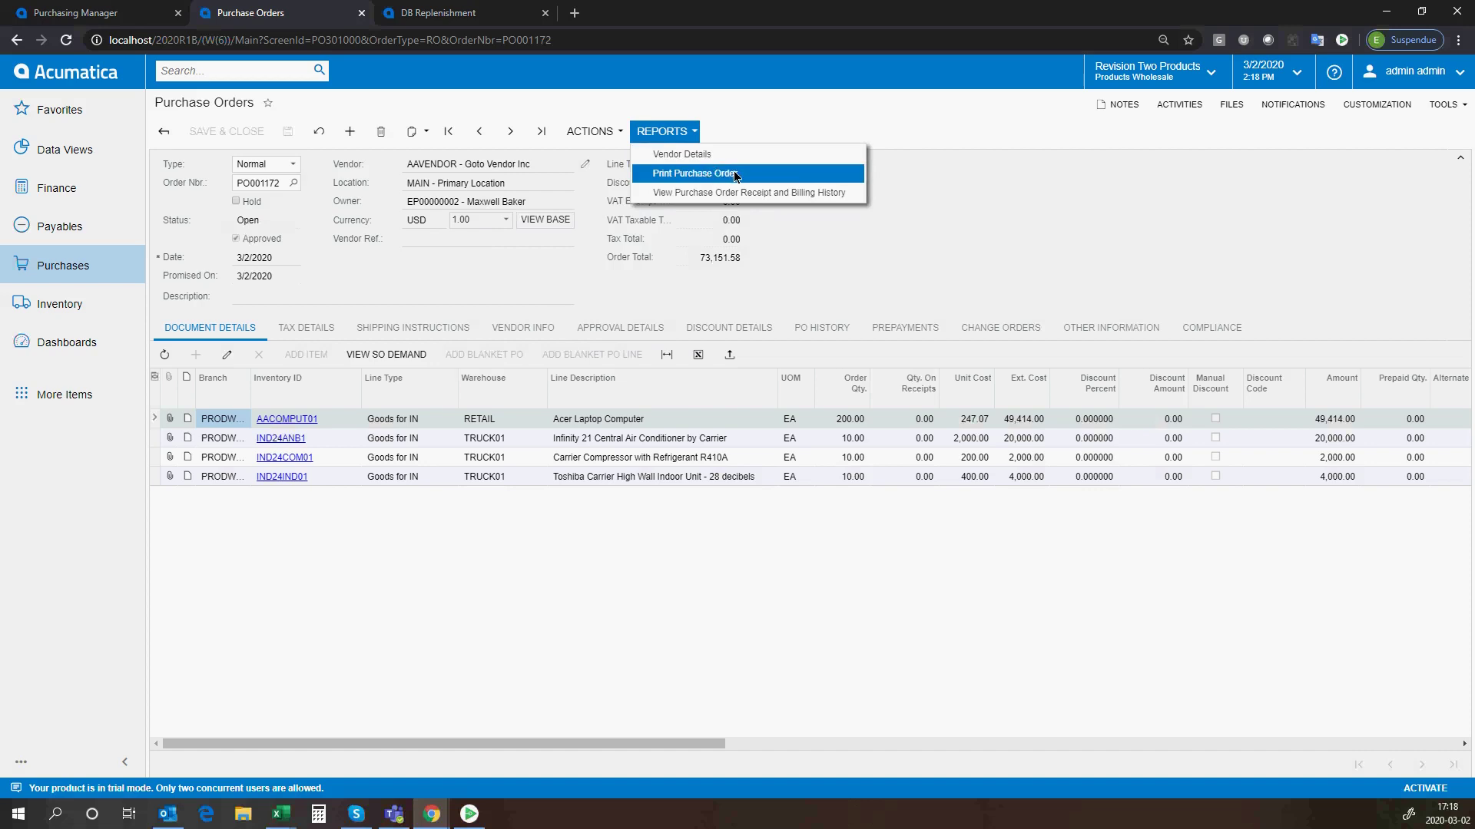
left_click(735, 176)
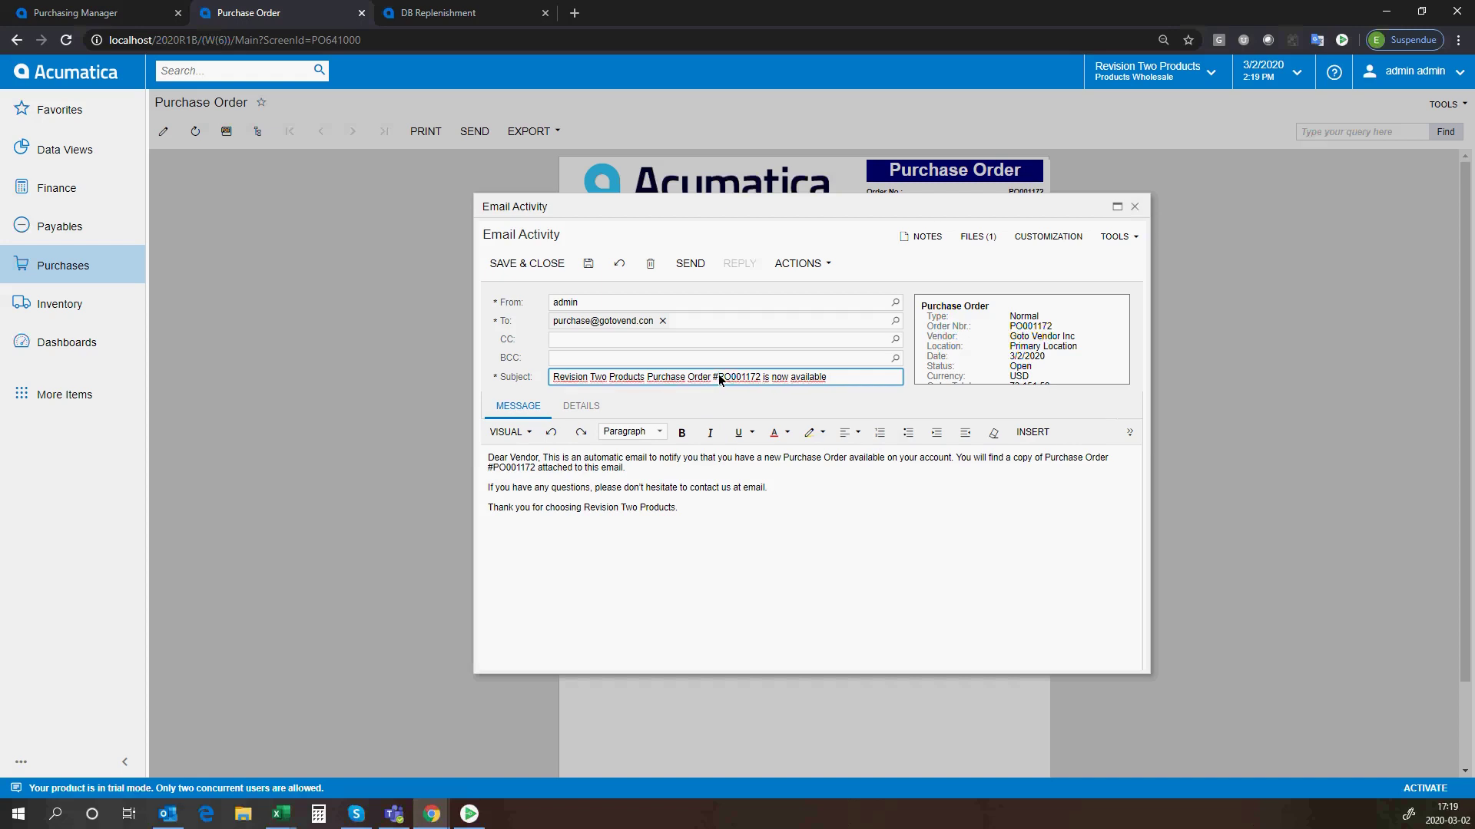
Save and close the vendor email about PO001172.
left_click_drag(720, 376, 759, 378)
left_click(540, 265)
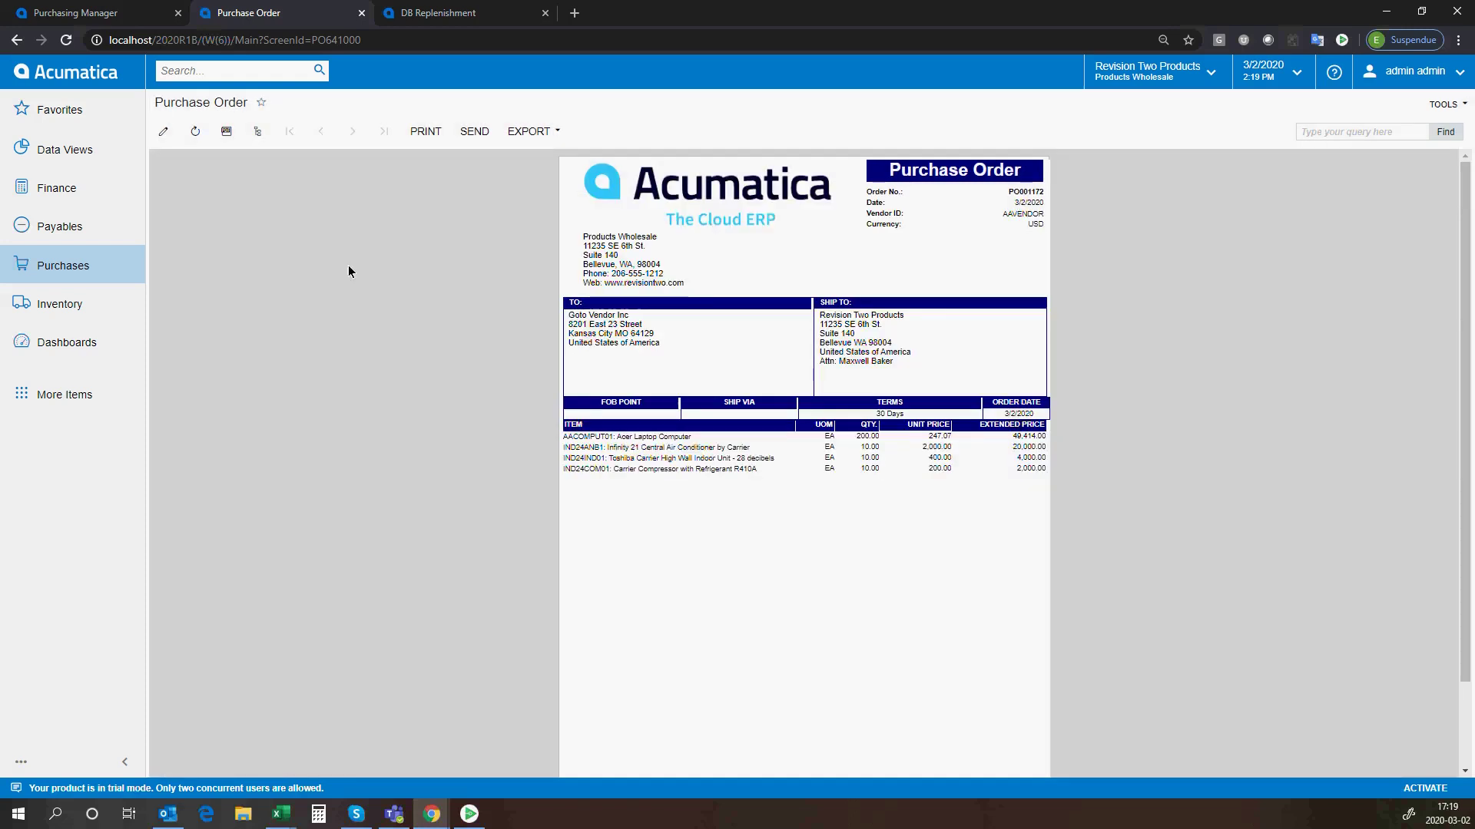
Go back to PO001172 and check its Activities for the logged vendor email.
left_click(16, 39)
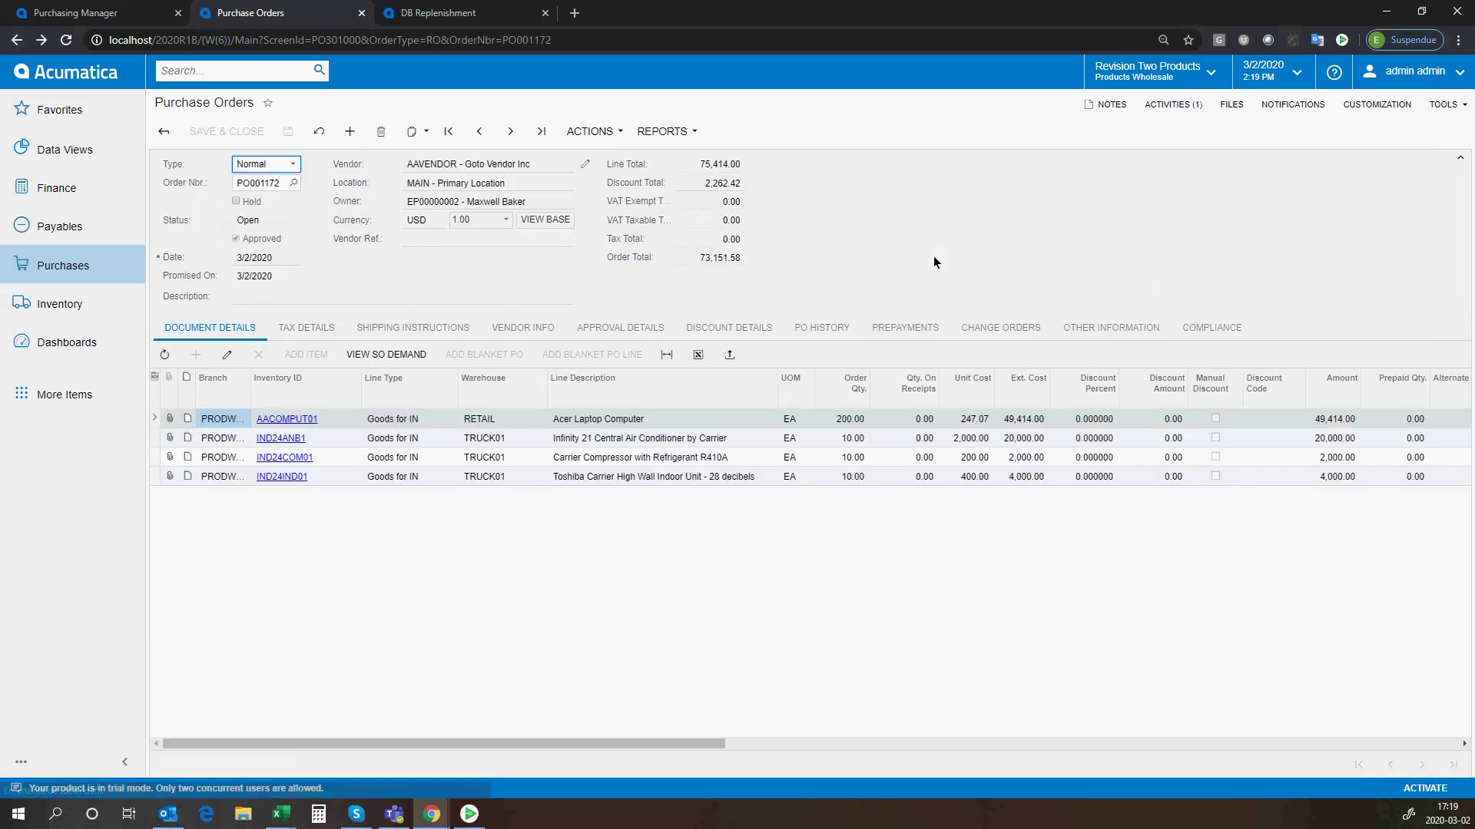
left_click(1181, 108)
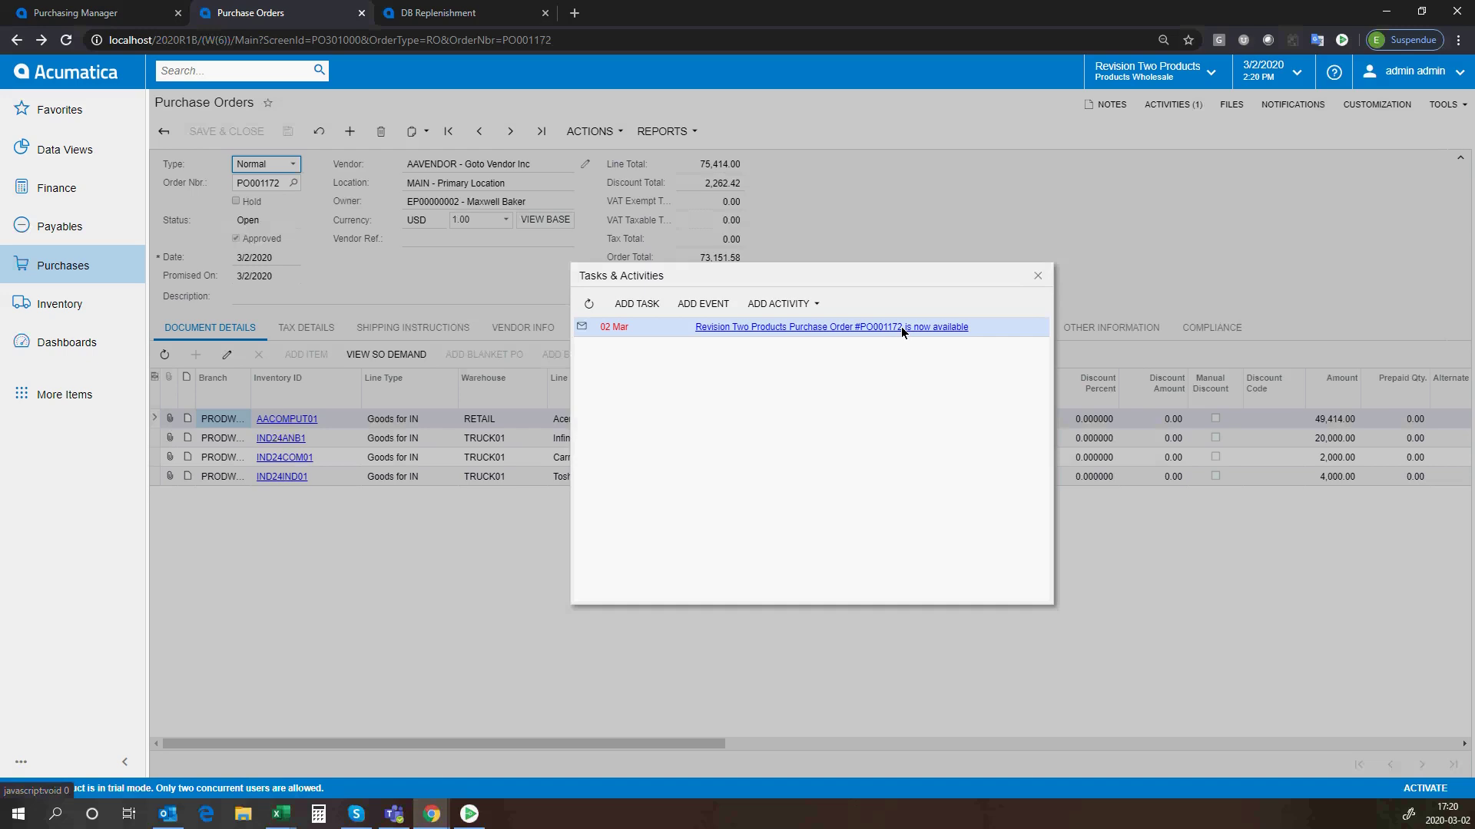
left_click(1038, 277)
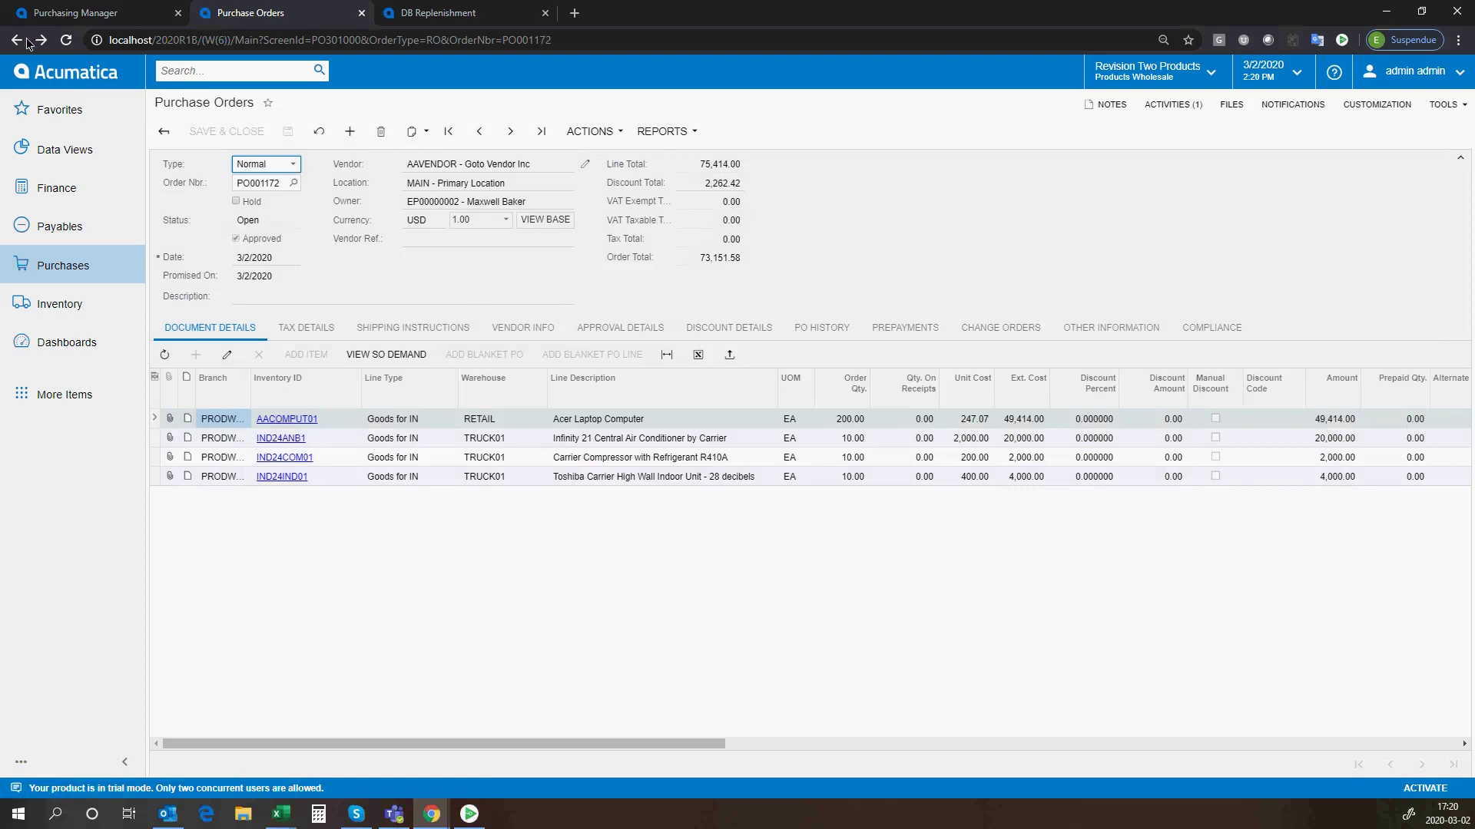
Open the Purchasing Manager dashboard from Dashboards in the sidebar.
left_click(45, 63)
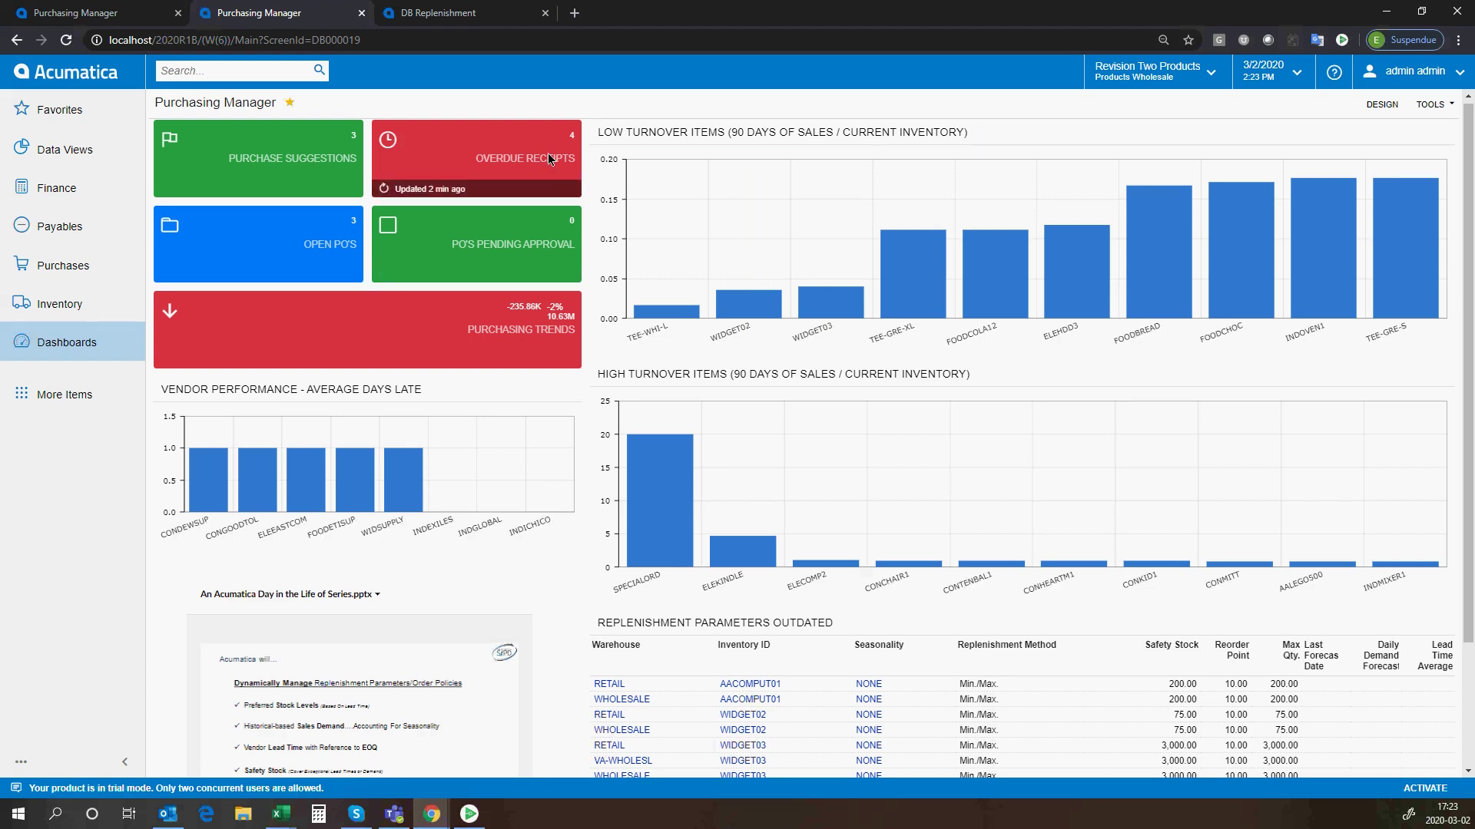
Review the four late PO receipts from Overdue Receipts, then return to Dashboards.
left_click(791, 283)
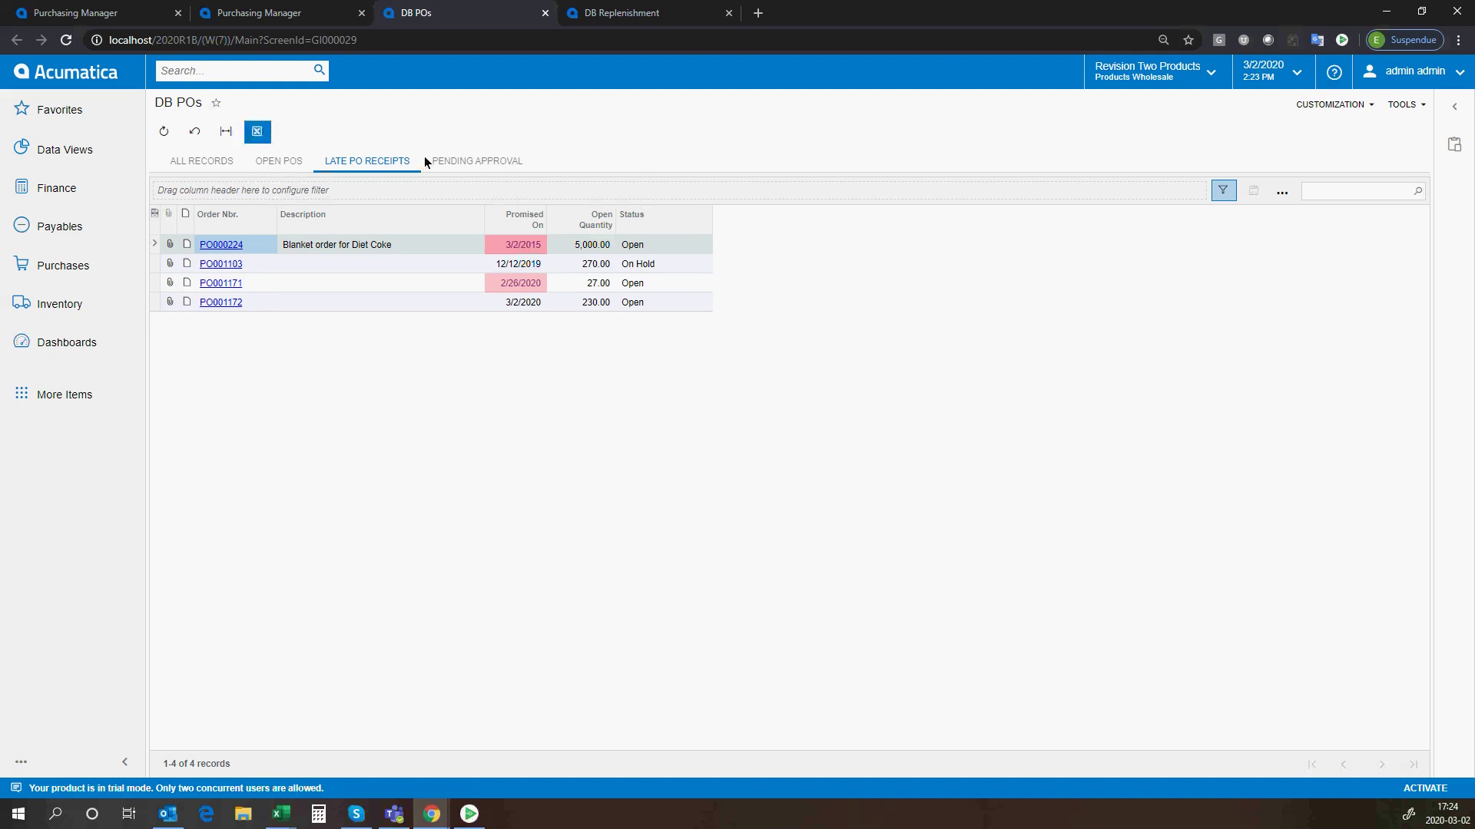
left_click(50, 69)
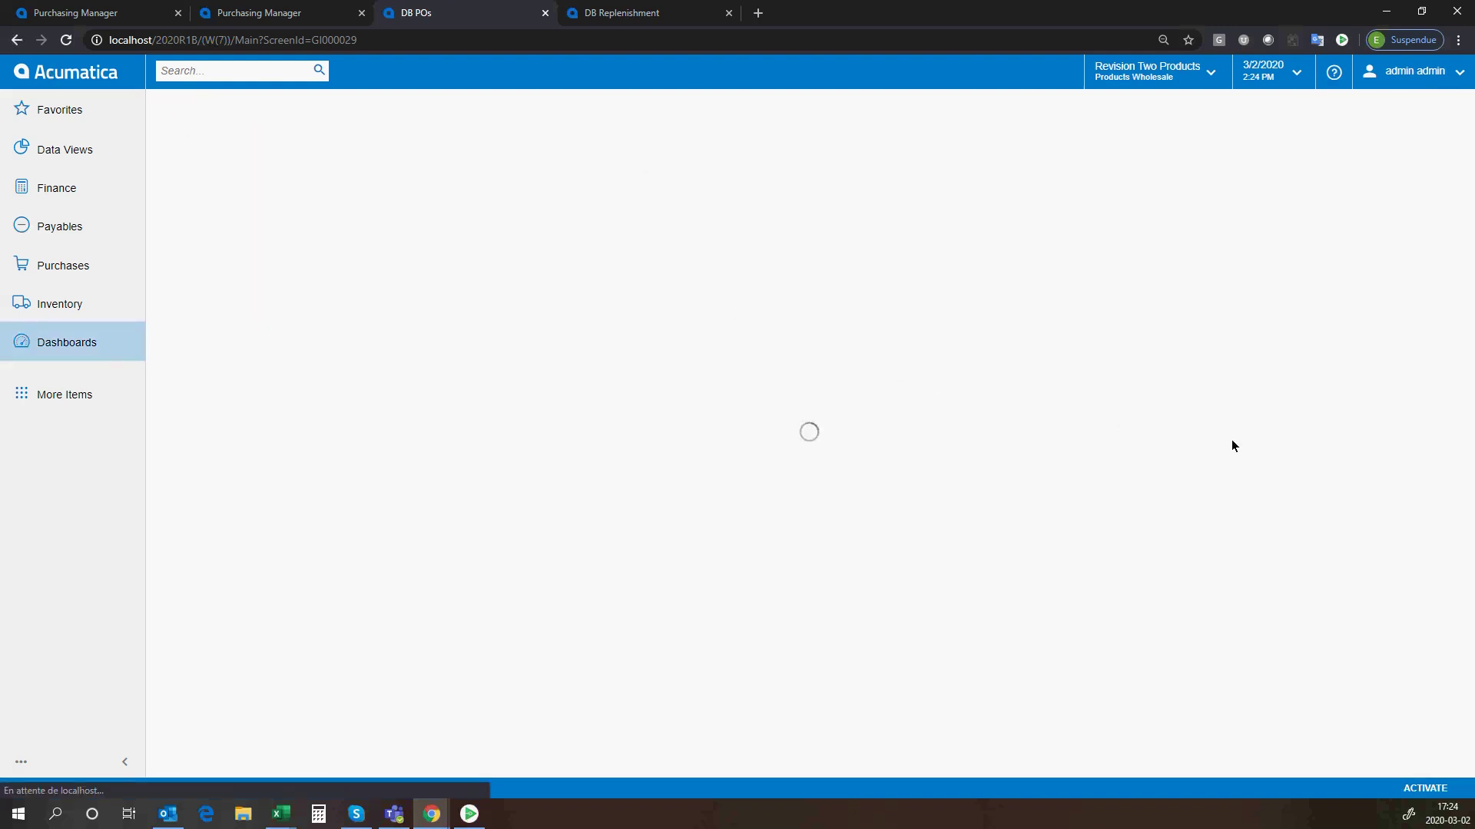